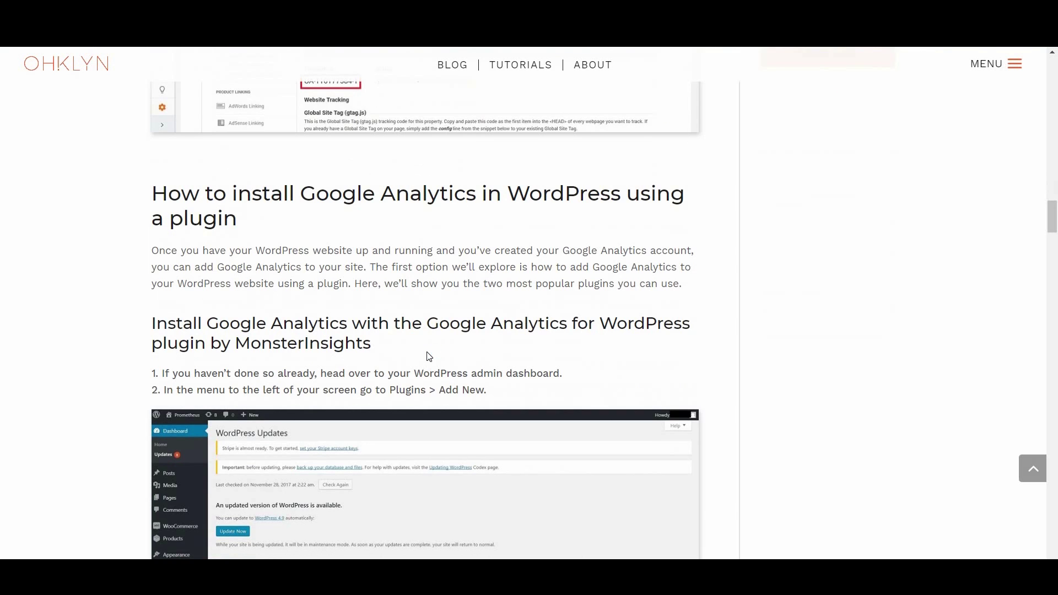
Step: Look through the article's instructions for installing Google Analytics in WordPress with the MonsterInsights and Google Analytics Dashboard for WP plugins
{"action": "scroll", "coordinate": [430, 357], "scroll_direction": "down", "scroll_amount": 10}
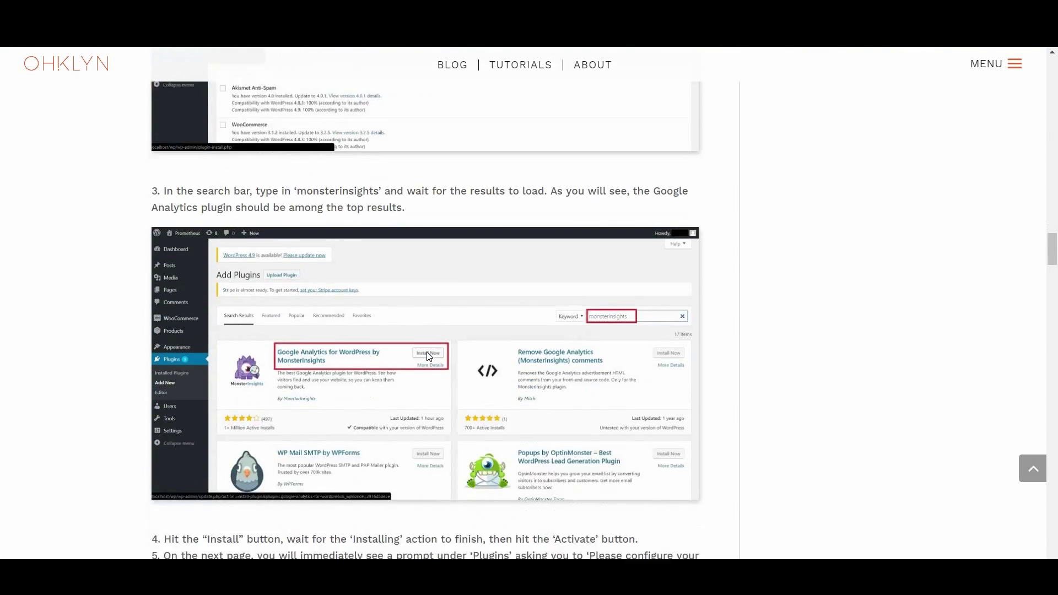
{"action": "scroll", "coordinate": [430, 357], "scroll_direction": "down", "scroll_amount": 10}
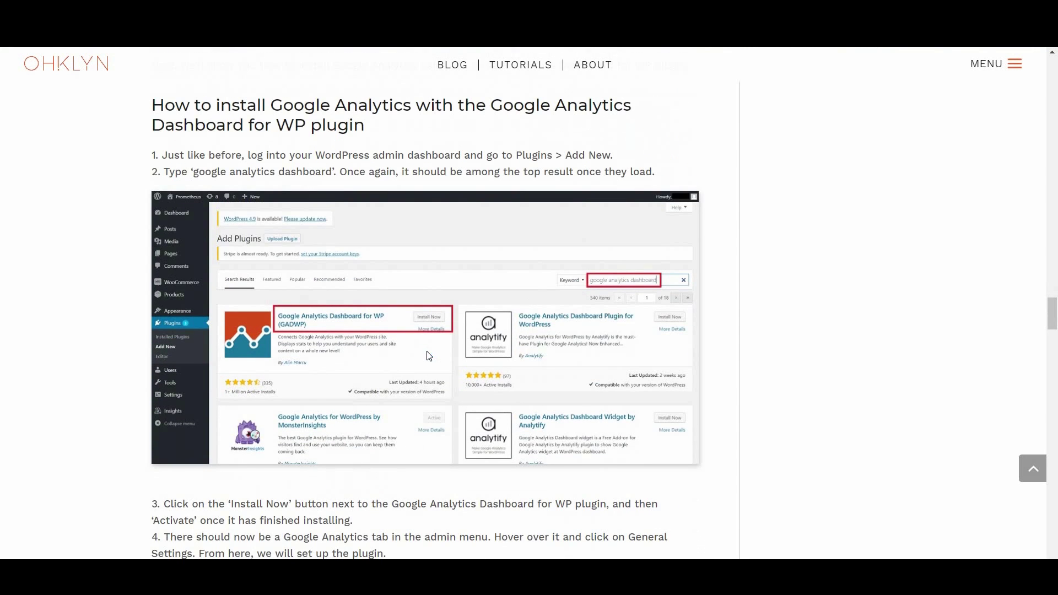
{"action": "scroll", "coordinate": [430, 356], "scroll_direction": "down", "scroll_amount": 7}
{"action": "scroll", "coordinate": [429, 355], "scroll_direction": "down", "scroll_amount": 8}
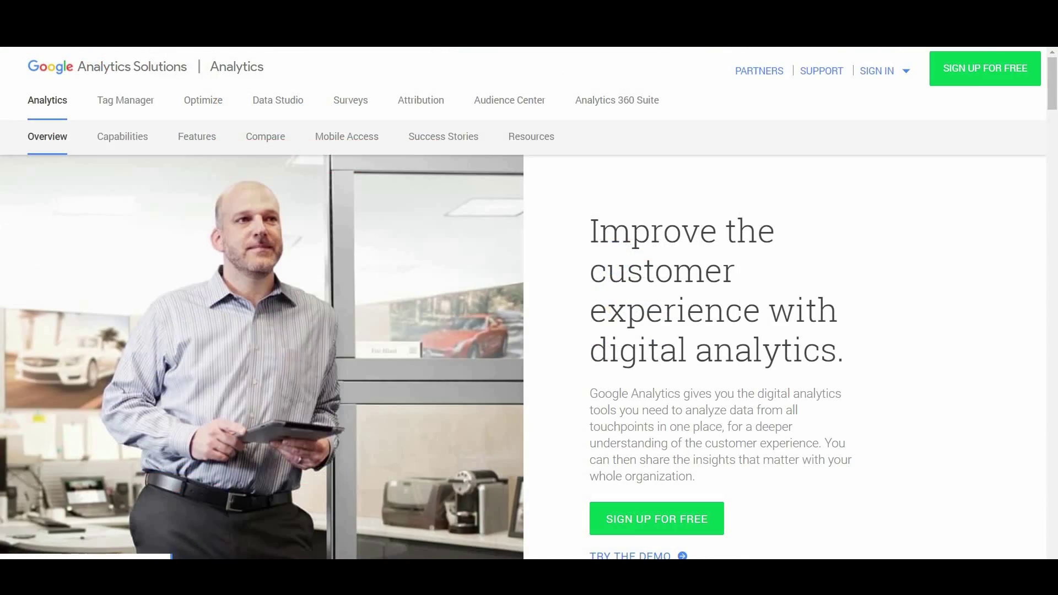
Step: Examine the Google Analytics overview page, from its capabilities and business solutions through to the mobile app and 360 Suite sections
{"action": "scroll", "coordinate": [534, 276], "scroll_direction": "down", "scroll_amount": 7}
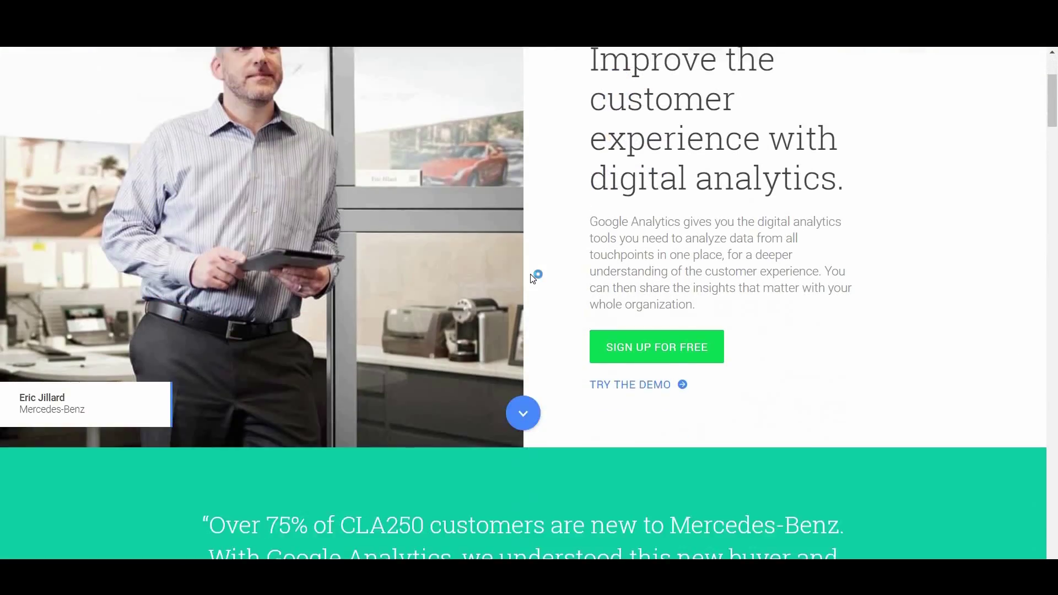
{"action": "scroll", "coordinate": [464, 313], "scroll_direction": "down", "scroll_amount": 7}
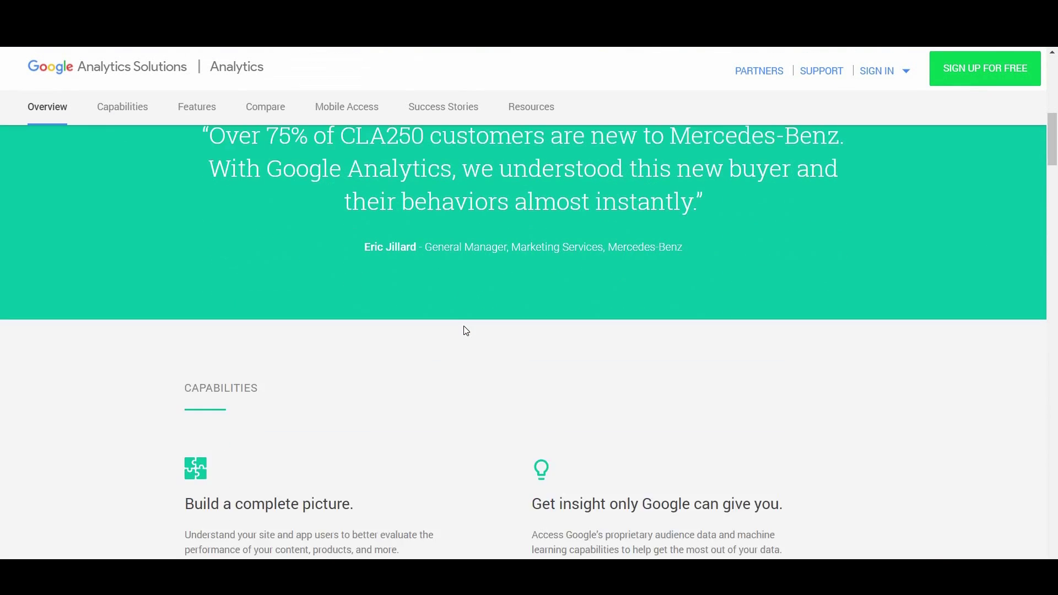
{"action": "scroll", "coordinate": [618, 359], "scroll_direction": "down", "scroll_amount": 7}
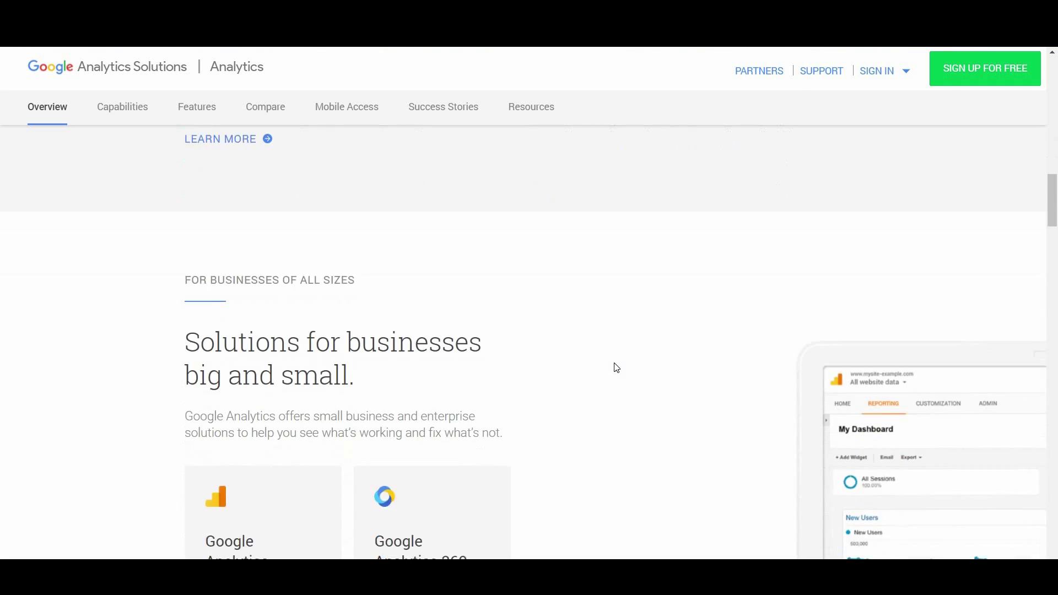
{"action": "scroll", "coordinate": [617, 365], "scroll_direction": "down", "scroll_amount": 9}
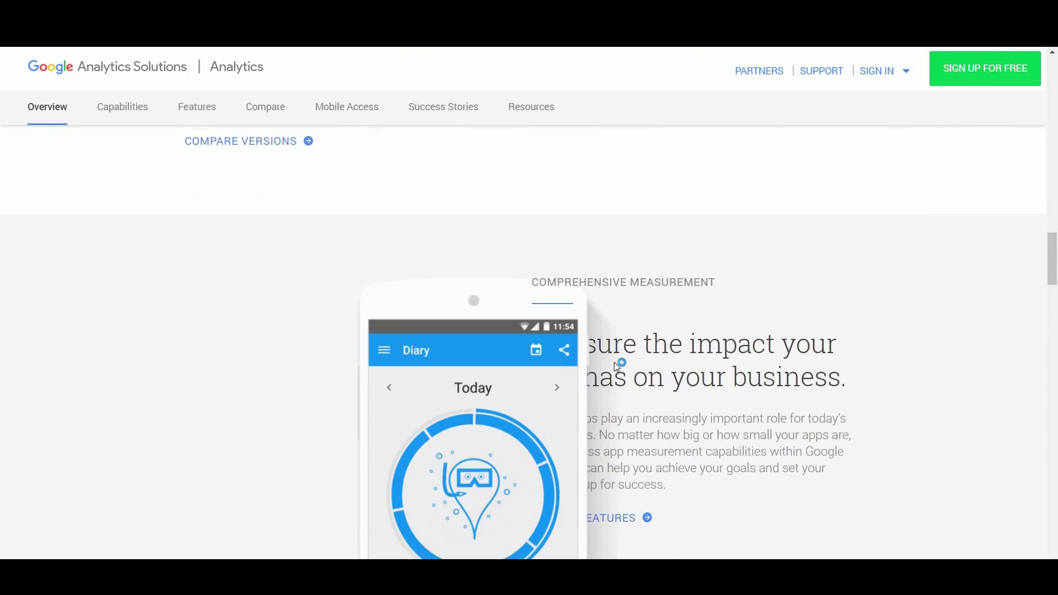
{"action": "scroll", "coordinate": [616, 365], "scroll_direction": "down", "scroll_amount": 7}
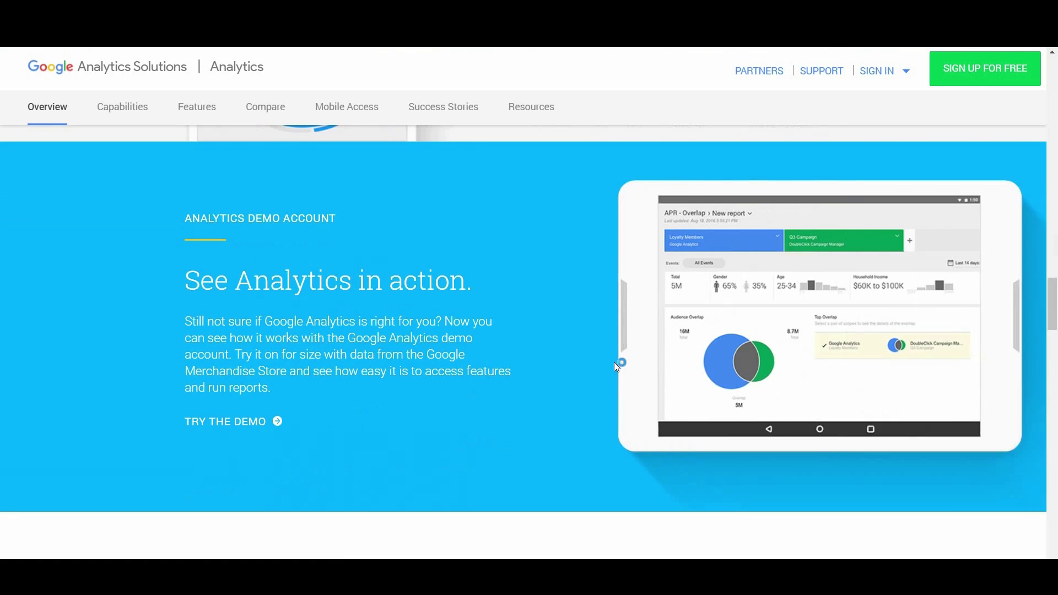
{"action": "scroll", "coordinate": [617, 366], "scroll_direction": "down", "scroll_amount": 7}
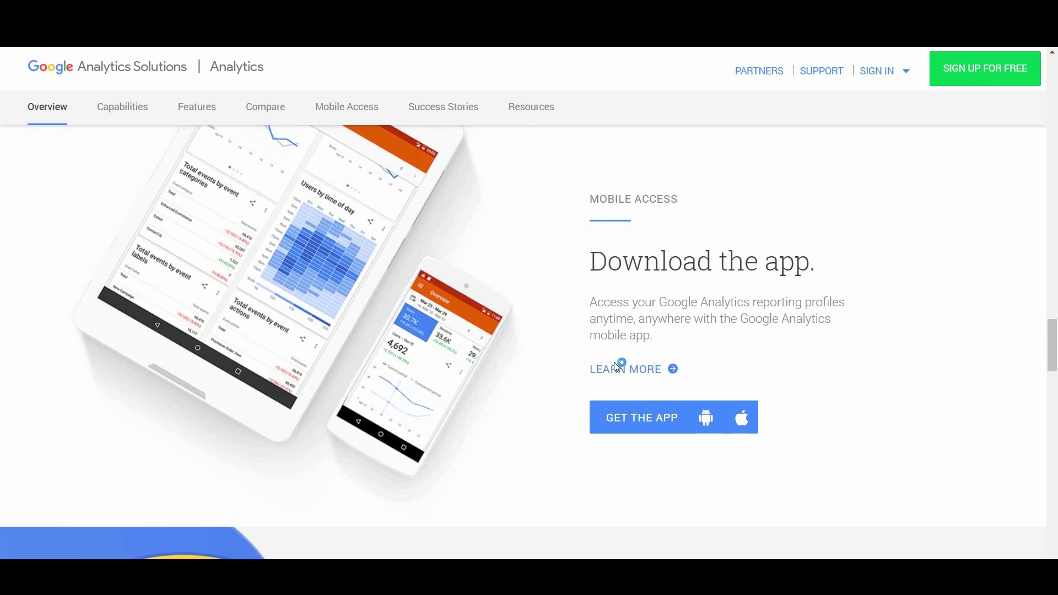
{"action": "scroll", "coordinate": [618, 366], "scroll_direction": "down", "scroll_amount": 7}
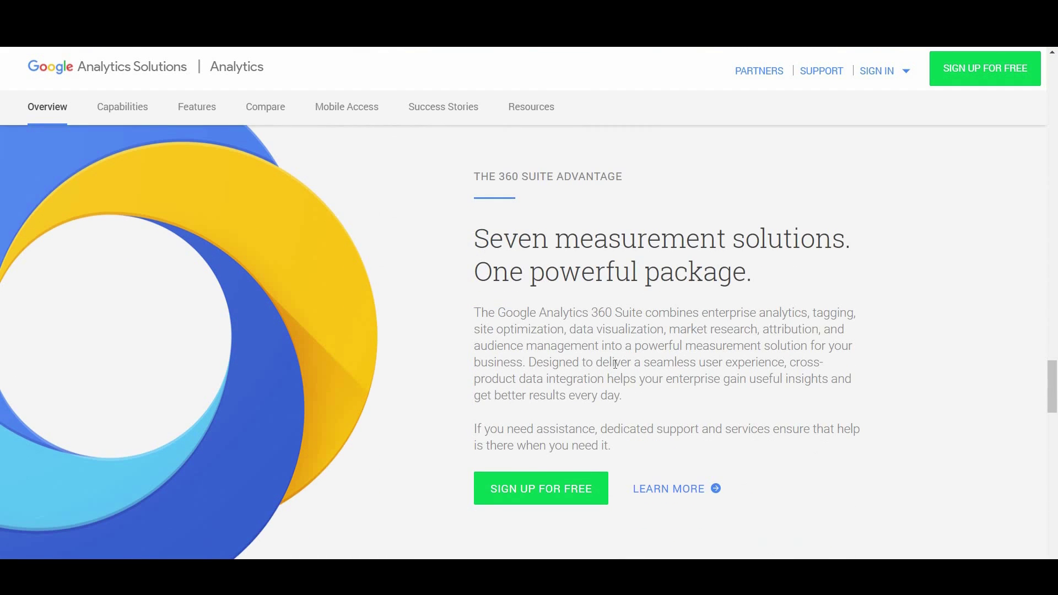
{"action": "scroll", "coordinate": [615, 365], "scroll_direction": "down", "scroll_amount": 8}
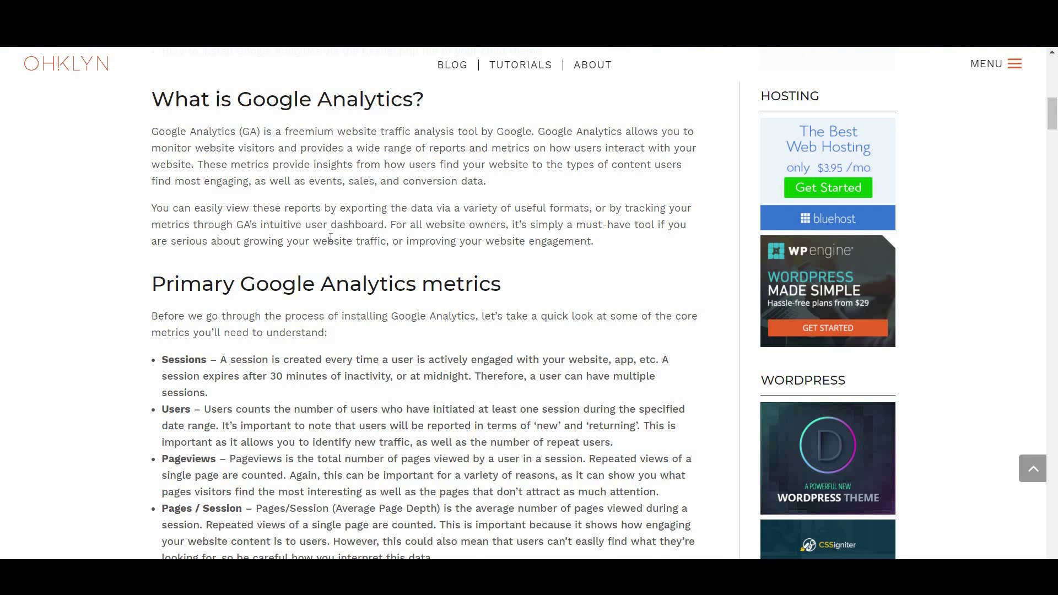
Step: Read the article's primary Google Analytics metrics, highlighting the Sessions, Users and Pageviews terms, and the reasons for using Analytics on WordPress
{"action": "scroll", "coordinate": [331, 238], "scroll_direction": "down", "scroll_amount": 2}
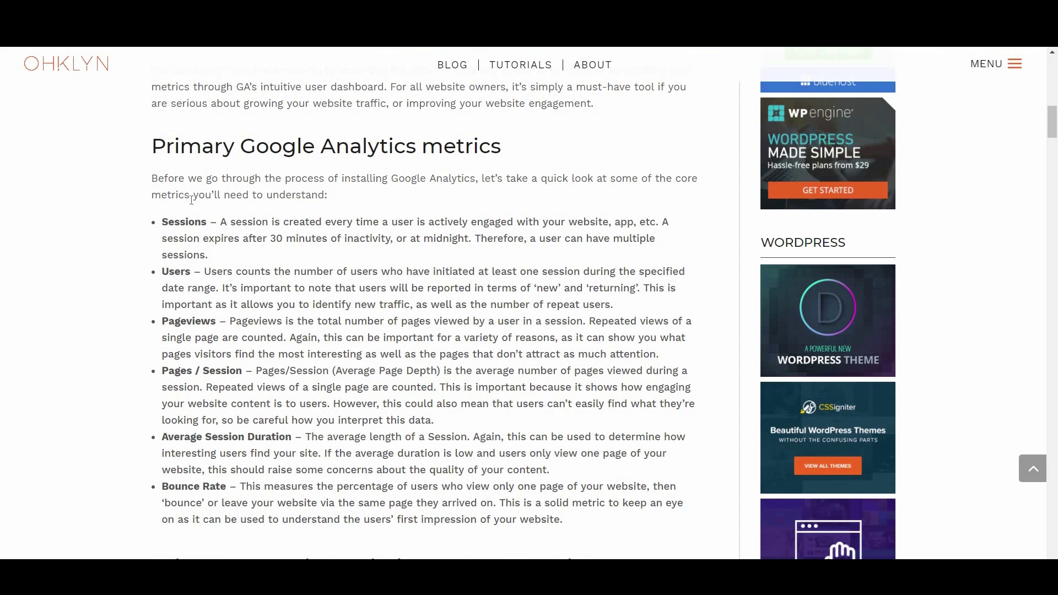
{"action": "left_click_drag", "start_coordinate": [162, 224], "coordinate": [208, 224]}
{"action": "left_click_drag", "start_coordinate": [166, 274], "coordinate": [196, 273]}
{"action": "left_click_drag", "start_coordinate": [162, 321], "coordinate": [216, 322]}
{"action": "left_click", "coordinate": [190, 372]}
{"action": "scroll", "coordinate": [518, 330], "scroll_direction": "down", "scroll_amount": 6}
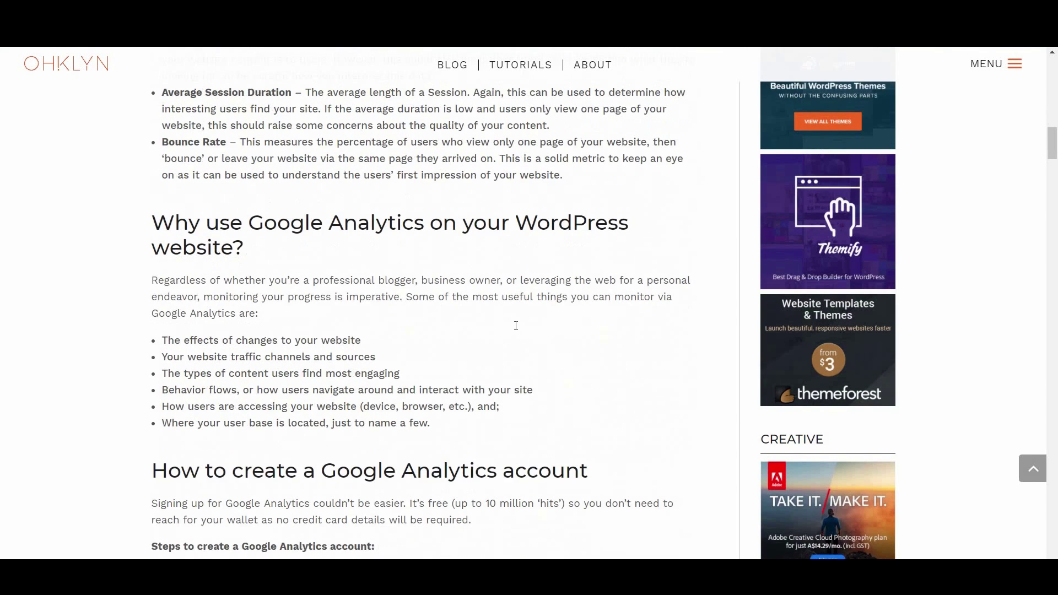
Step: Open Google Analytics from the article's account creation steps and start a free sign-up
{"action": "scroll", "coordinate": [518, 330], "scroll_direction": "down", "scroll_amount": 5}
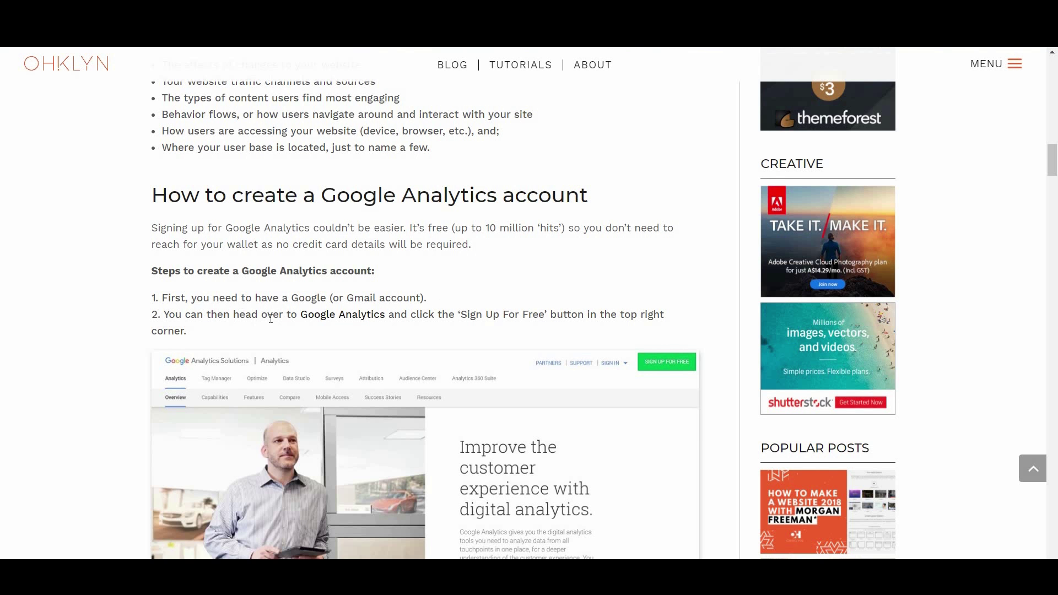
{"action": "left_click", "coordinate": [339, 318]}
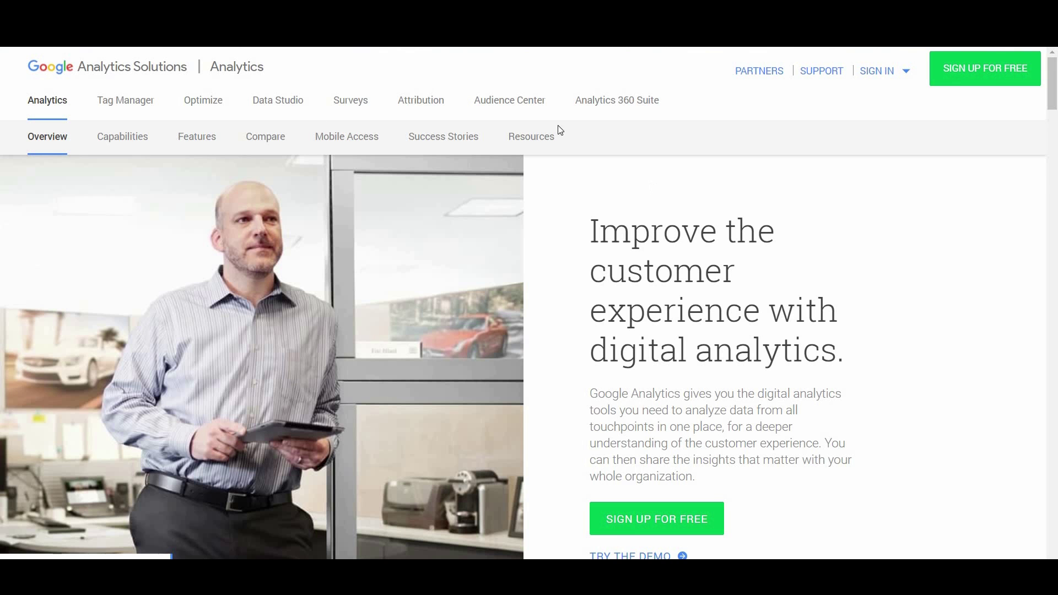
{"action": "left_click", "coordinate": [987, 88]}
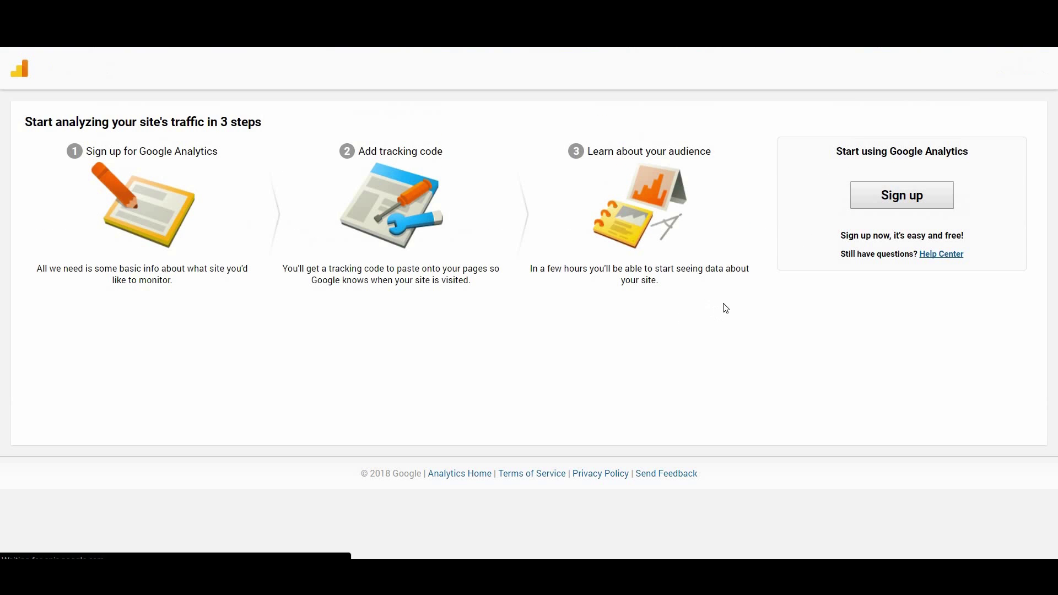
{"action": "left_click", "coordinate": [893, 198]}
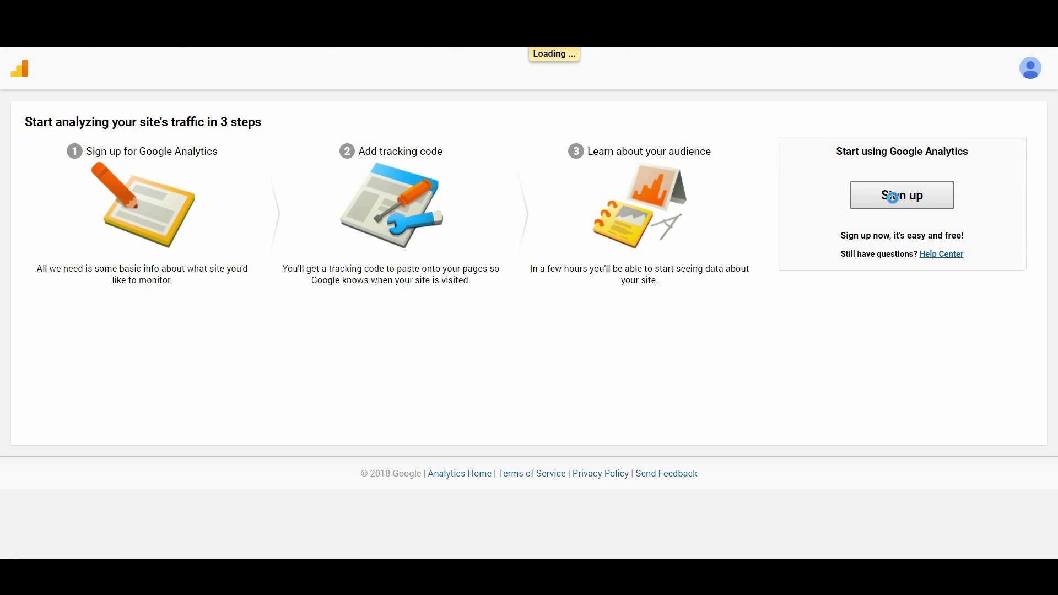
Step: Review the new account form's account name, website name, URL and time zone fields, and look through the industry category options
{"action": "scroll", "coordinate": [230, 291], "scroll_direction": "down", "scroll_amount": 1}
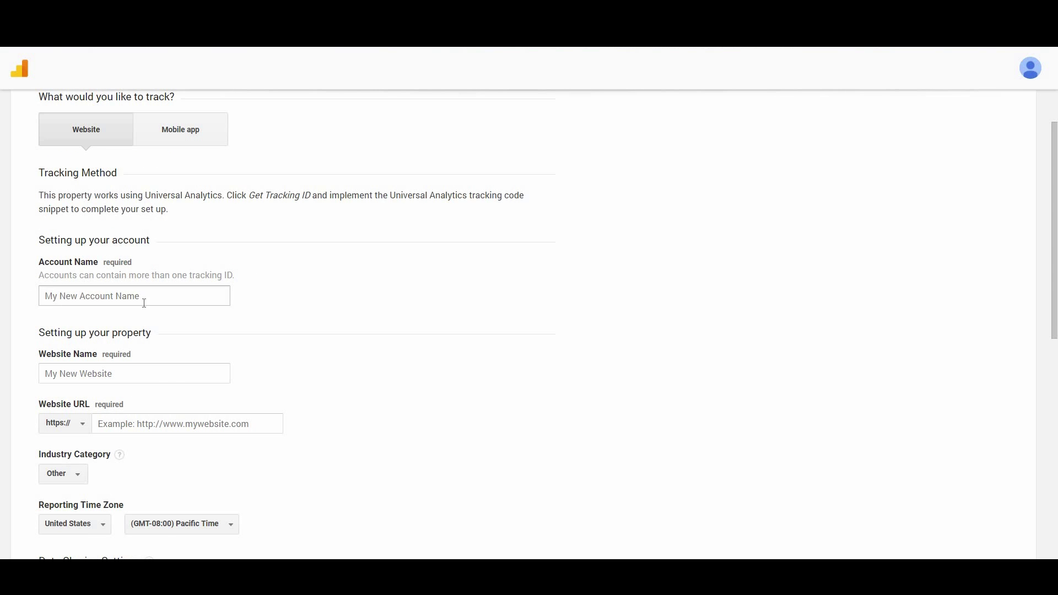
{"action": "scroll", "coordinate": [149, 319], "scroll_direction": "down", "scroll_amount": 2}
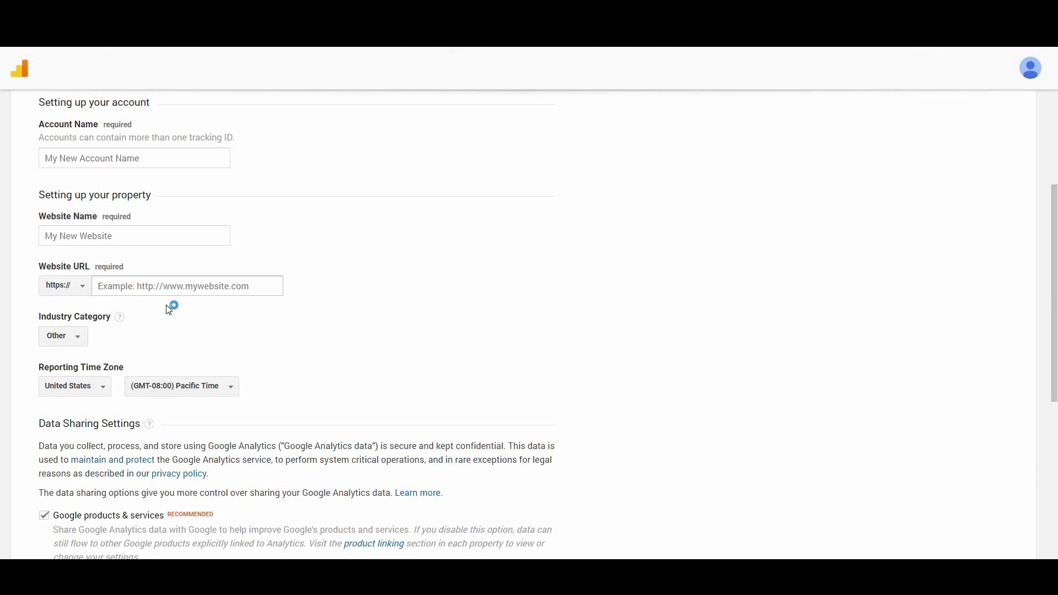
{"action": "scroll", "coordinate": [117, 274], "scroll_direction": "down", "scroll_amount": 1}
{"action": "left_click", "coordinate": [70, 270]}
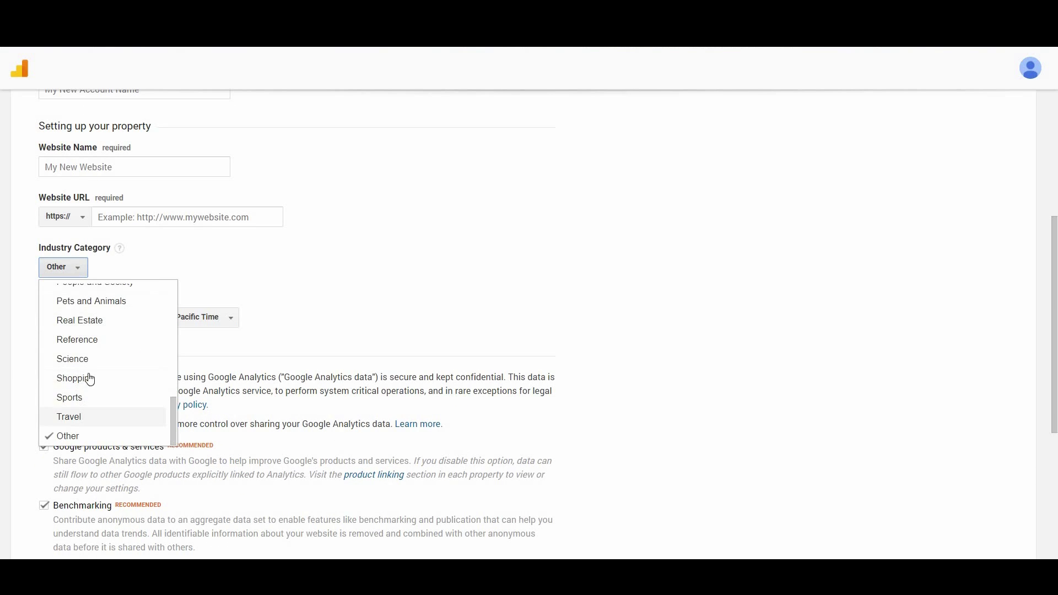
{"action": "left_click", "coordinate": [80, 273]}
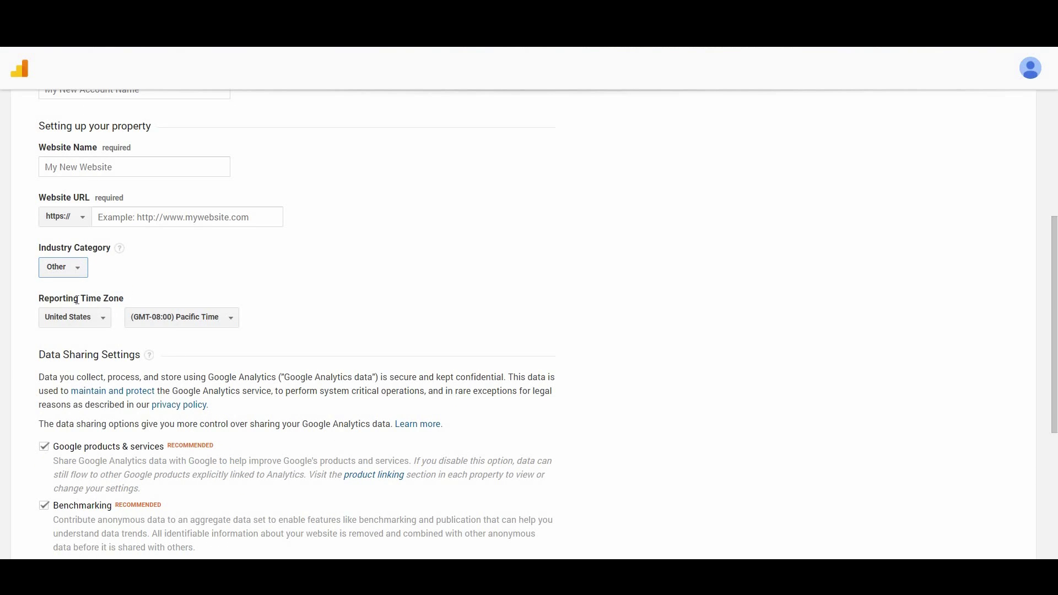
Step: Request the tracking ID with the recommended data sharing settings enabled and accept the Terms of Service for United States
{"action": "scroll", "coordinate": [165, 353], "scroll_direction": "down", "scroll_amount": 3}
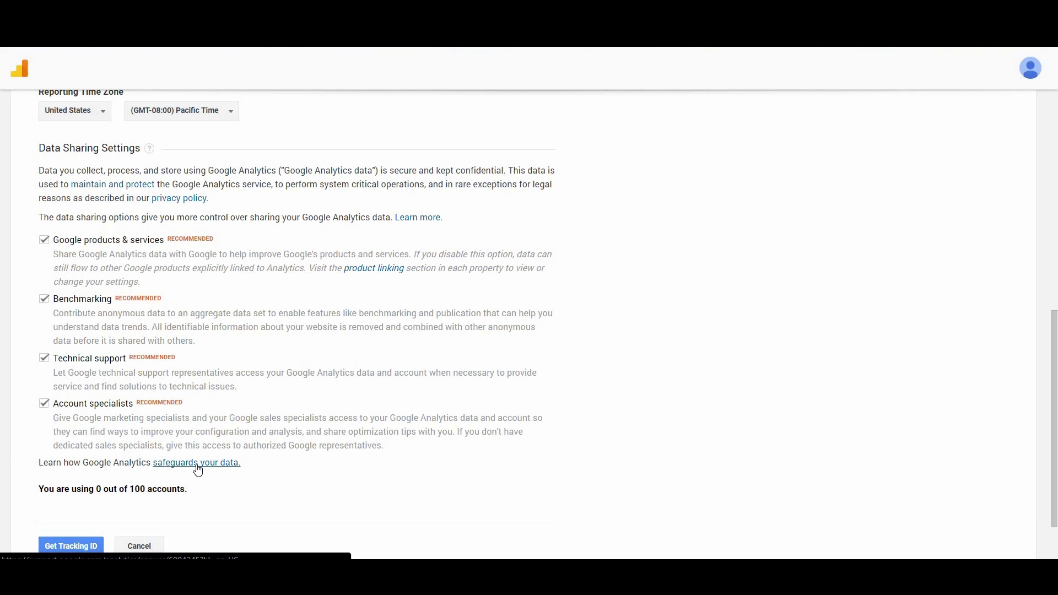
{"action": "left_click", "coordinate": [72, 545]}
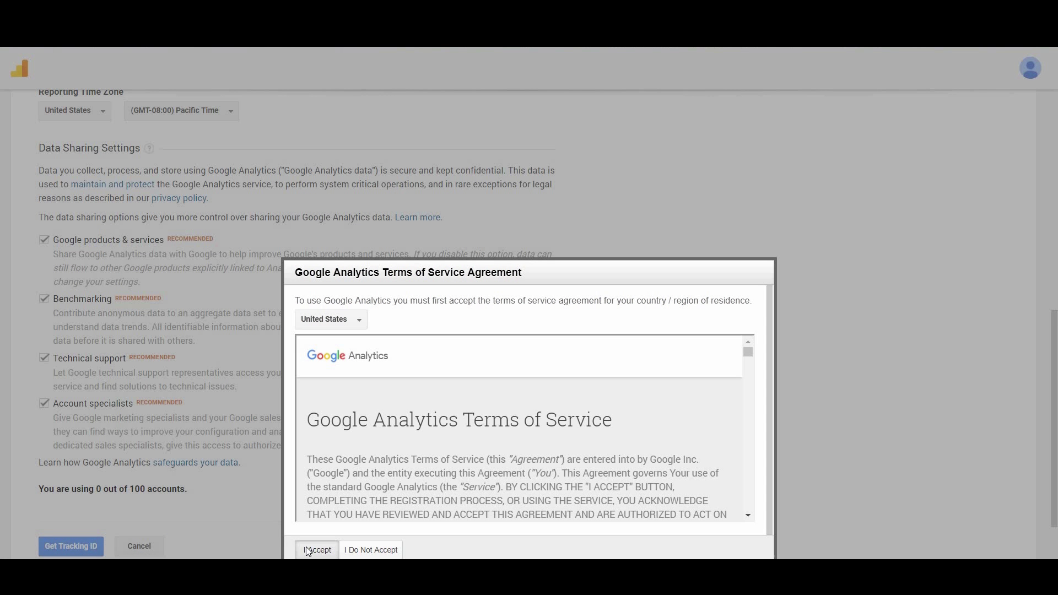
{"action": "left_click", "coordinate": [309, 551]}
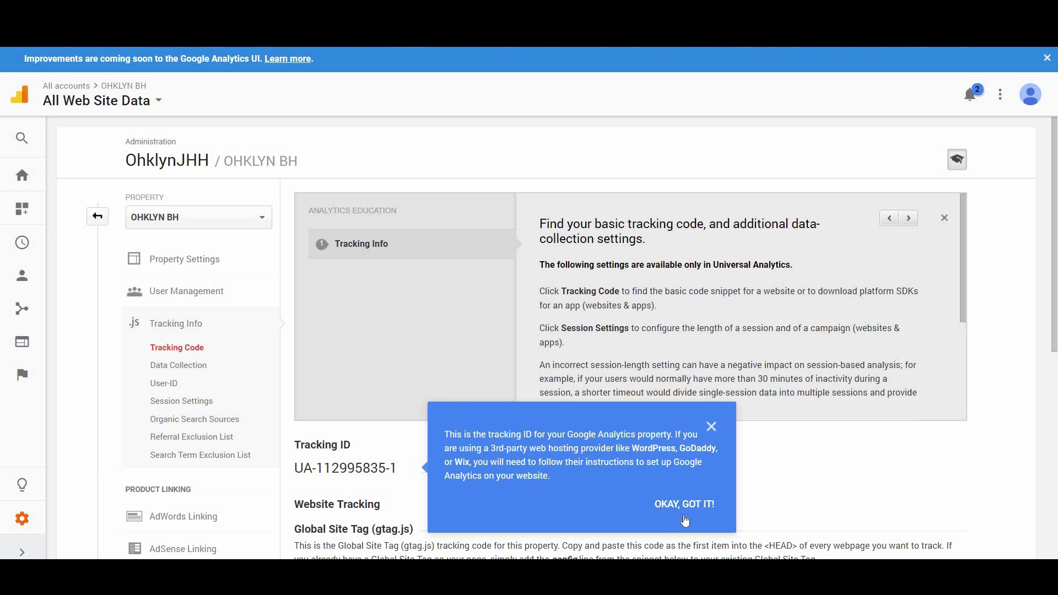
Step: Dismiss the tracking ID tip and copy the property's tracking ID
{"action": "left_click", "coordinate": [682, 505]}
{"action": "left_click_drag", "start_coordinate": [409, 469], "coordinate": [297, 469]}
{"action": "right_click", "coordinate": [323, 470]}
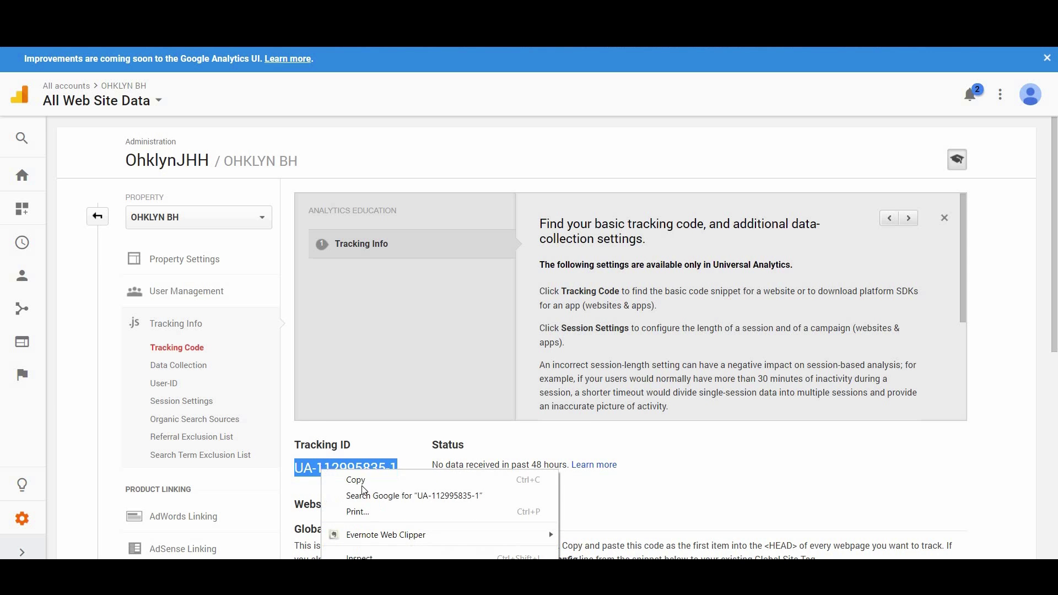
{"action": "left_click", "coordinate": [433, 479]}
{"action": "left_click", "coordinate": [456, 480]}
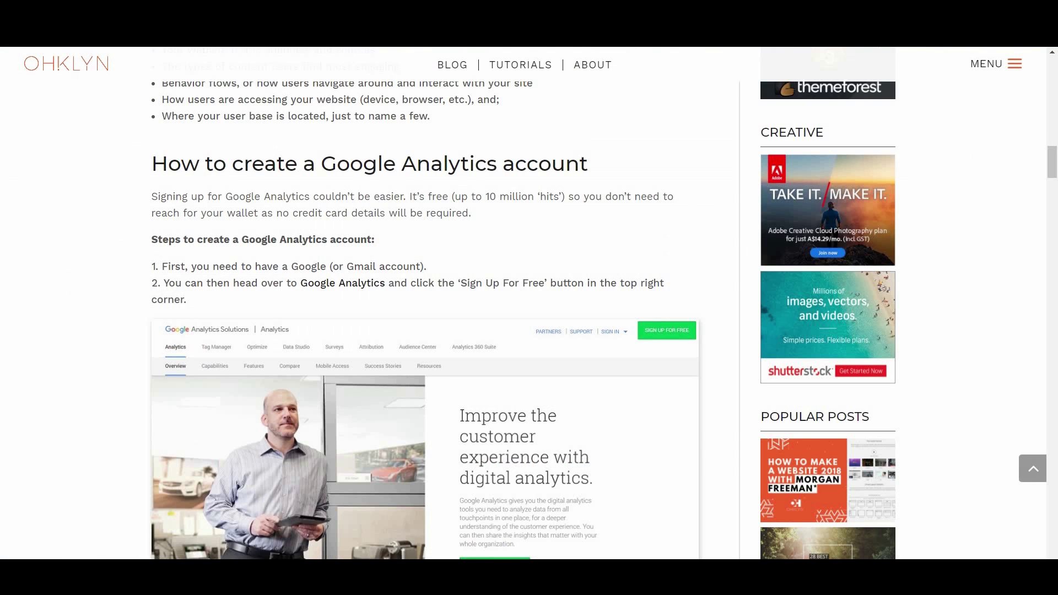
Step: Look through the article's account creation section and the tutorials listed on the OHKLYN free WordPress tutorials page
{"action": "scroll", "coordinate": [462, 300], "scroll_direction": "down", "scroll_amount": 9}
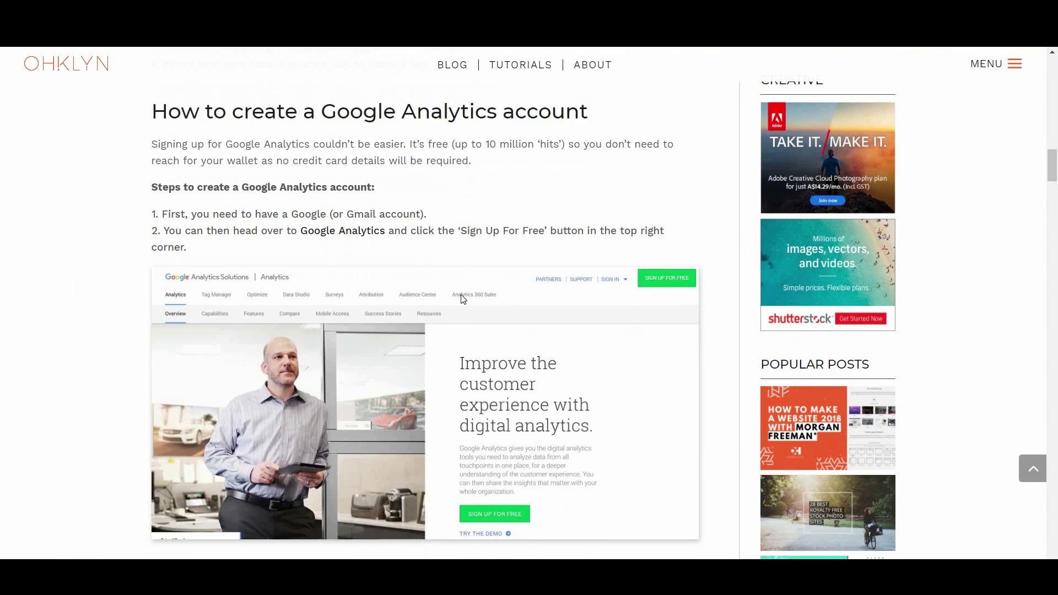
{"action": "scroll", "coordinate": [462, 300], "scroll_direction": "down", "scroll_amount": 10}
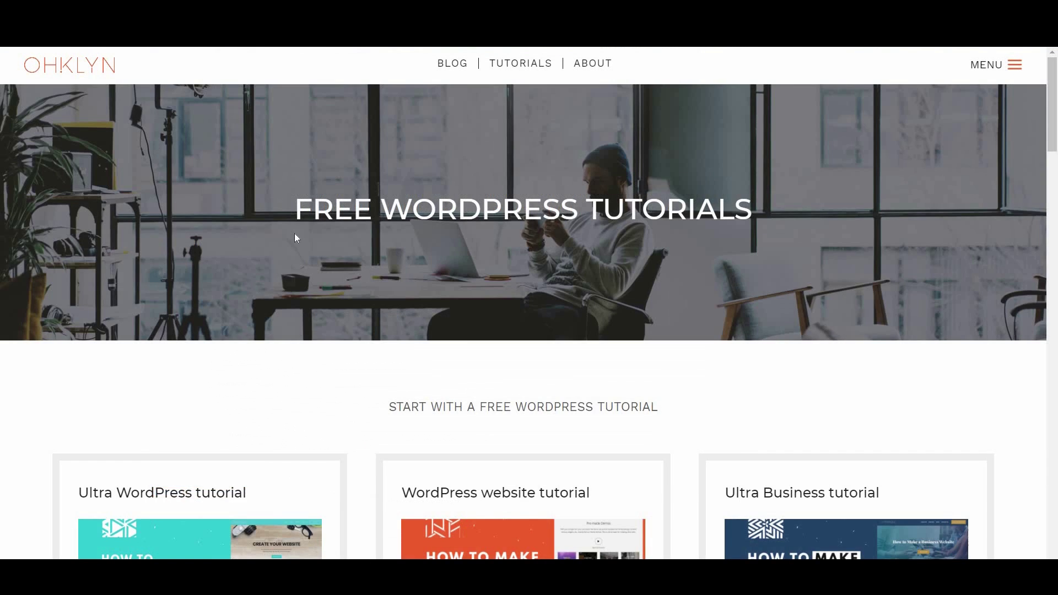
{"action": "scroll", "coordinate": [496, 371], "scroll_direction": "down", "scroll_amount": 4}
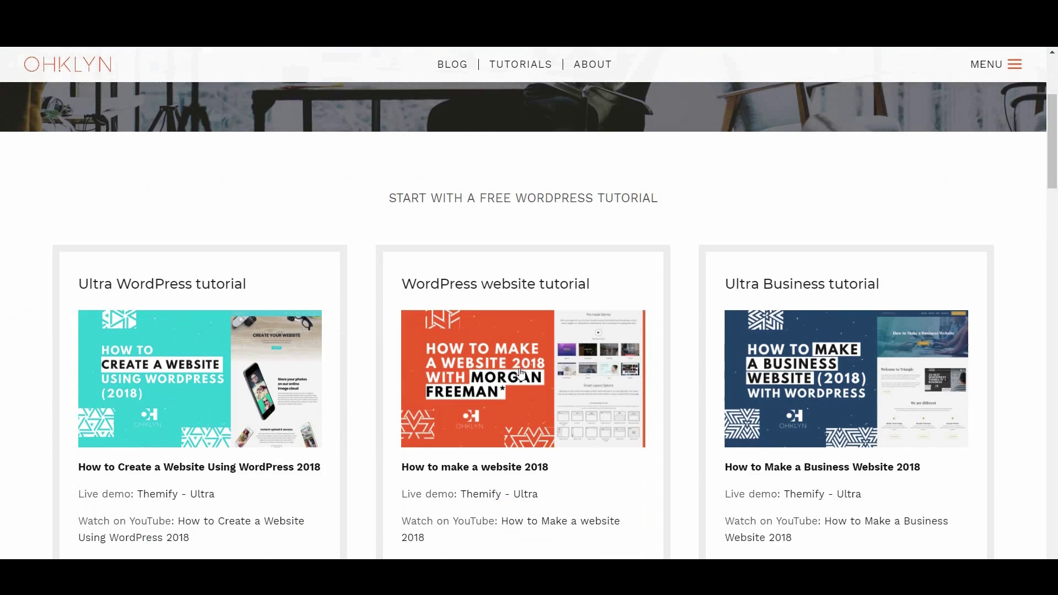
{"action": "scroll", "coordinate": [522, 375], "scroll_direction": "down", "scroll_amount": 3}
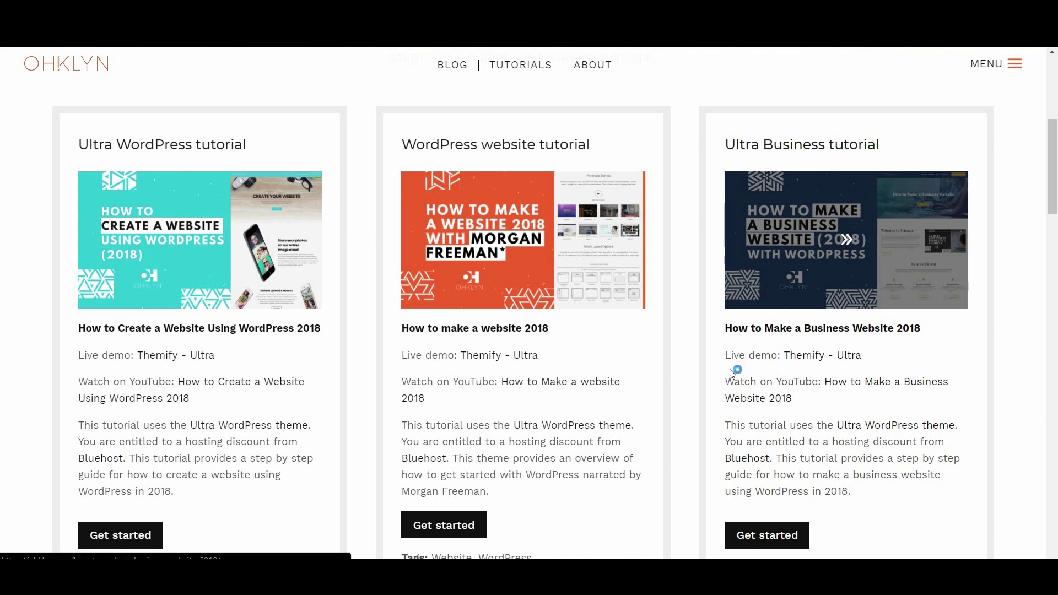
{"action": "scroll", "coordinate": [733, 398], "scroll_direction": "down", "scroll_amount": 8}
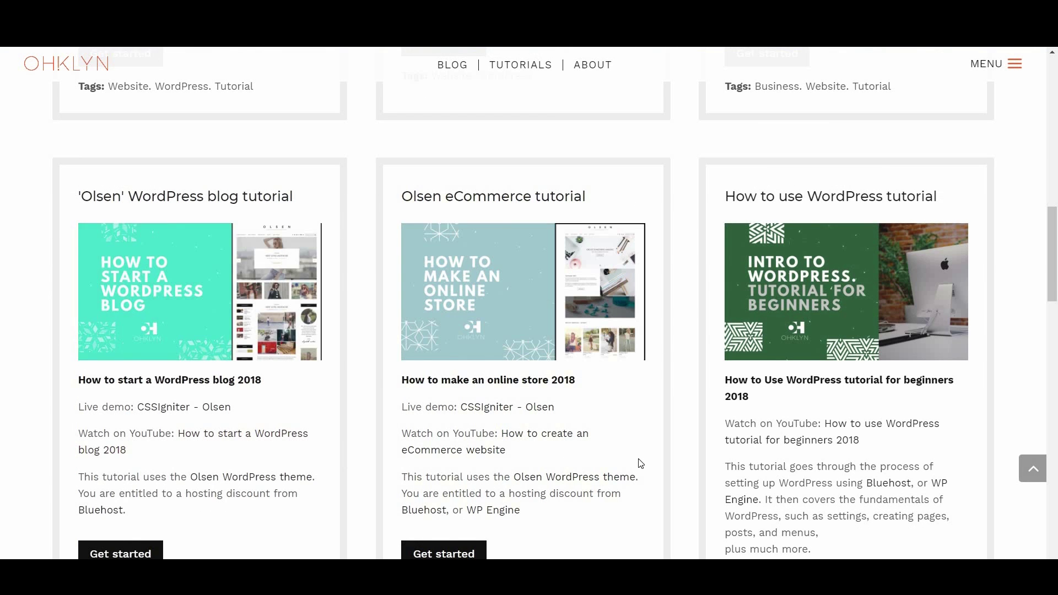
{"action": "scroll", "coordinate": [641, 461], "scroll_direction": "down", "scroll_amount": 8}
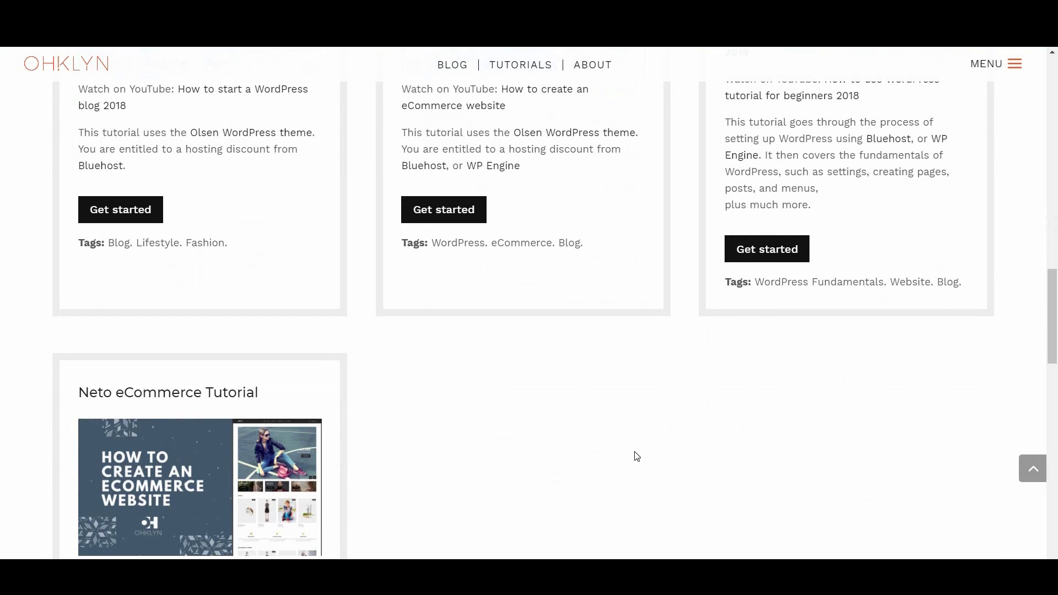
{"action": "scroll", "coordinate": [637, 456], "scroll_direction": "down", "scroll_amount": 1}
{"action": "scroll", "coordinate": [638, 457], "scroll_direction": "down", "scroll_amount": 1}
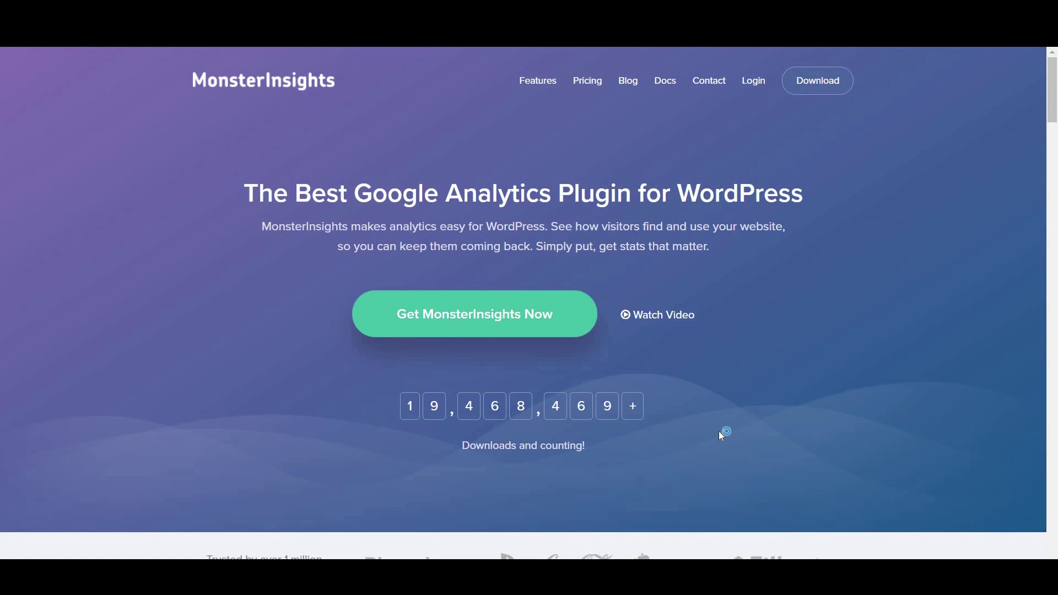
Step: Review the MonsterInsights features page, the Google Analytics Dashboard for WP (GADWP) plugin description and the article's section on installing with a plugin
{"action": "scroll", "coordinate": [720, 434], "scroll_direction": "down", "scroll_amount": 6}
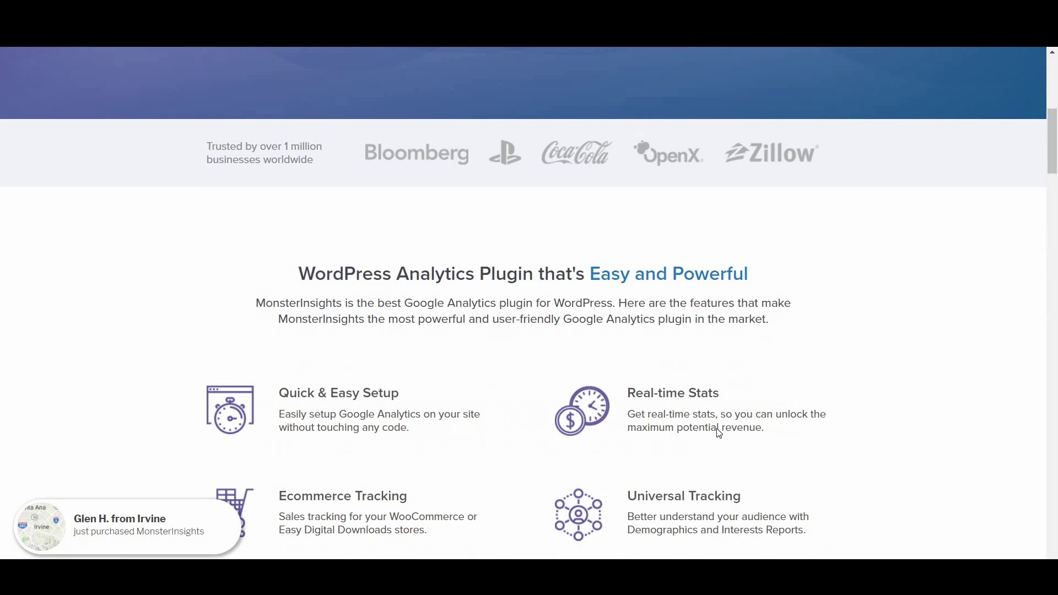
{"action": "scroll", "coordinate": [719, 429], "scroll_direction": "down", "scroll_amount": 7}
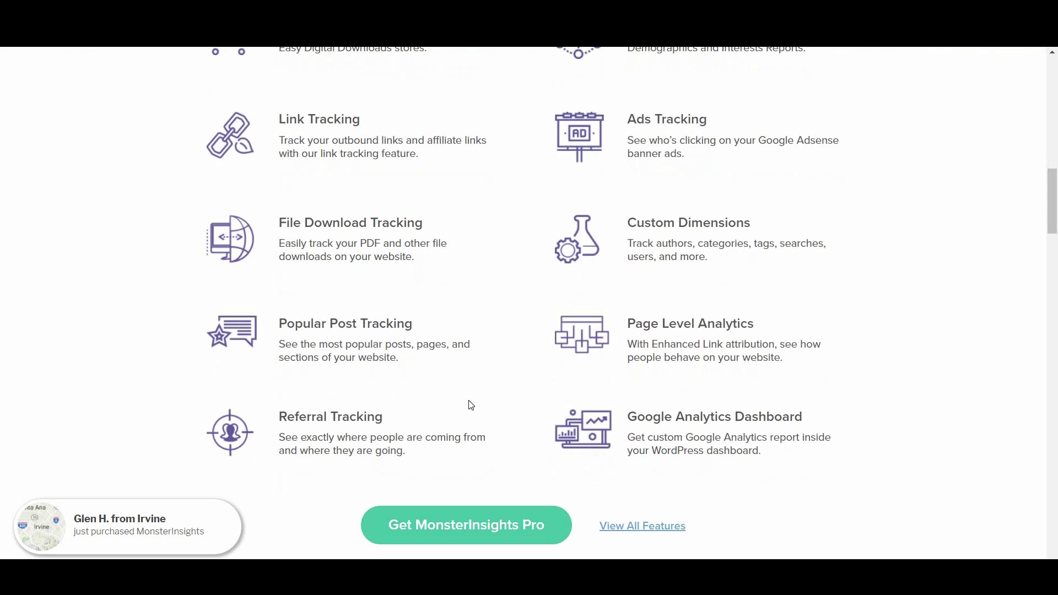
{"action": "scroll", "coordinate": [472, 406], "scroll_direction": "down", "scroll_amount": 2}
{"action": "scroll", "coordinate": [472, 405], "scroll_direction": "down", "scroll_amount": 5}
{"action": "scroll", "coordinate": [472, 405], "scroll_direction": "down", "scroll_amount": 4}
{"action": "scroll", "coordinate": [472, 405], "scroll_direction": "down", "scroll_amount": 1}
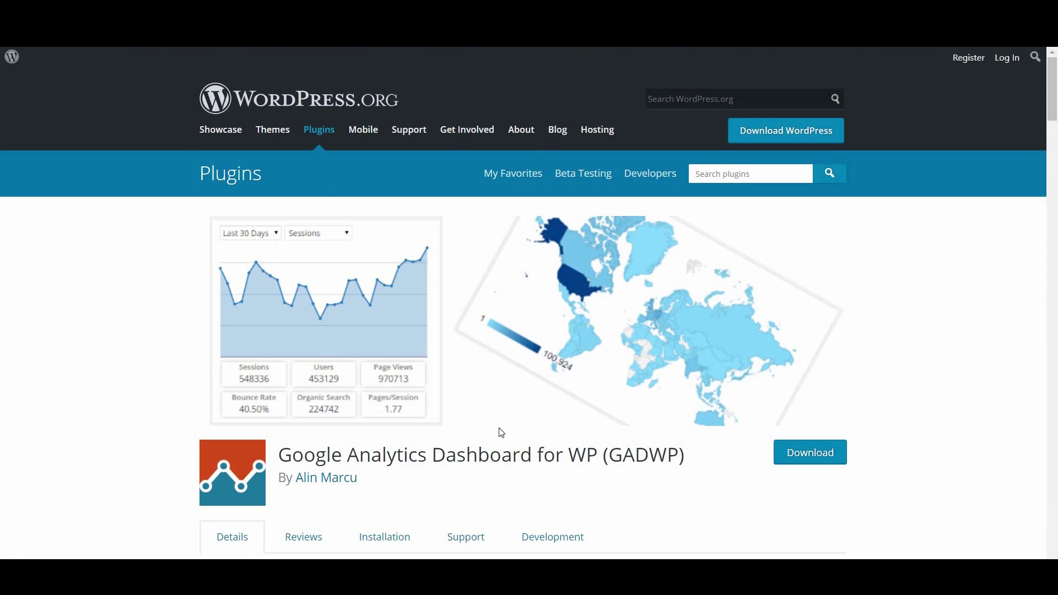
{"action": "scroll", "coordinate": [571, 398], "scroll_direction": "down", "scroll_amount": 5}
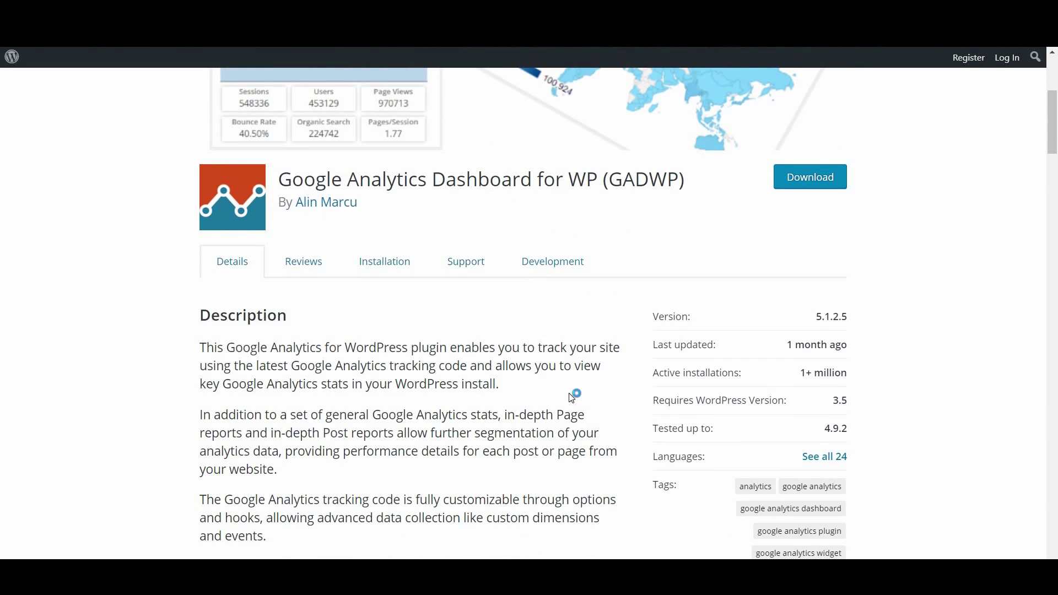
{"action": "scroll", "coordinate": [573, 396], "scroll_direction": "down", "scroll_amount": 8}
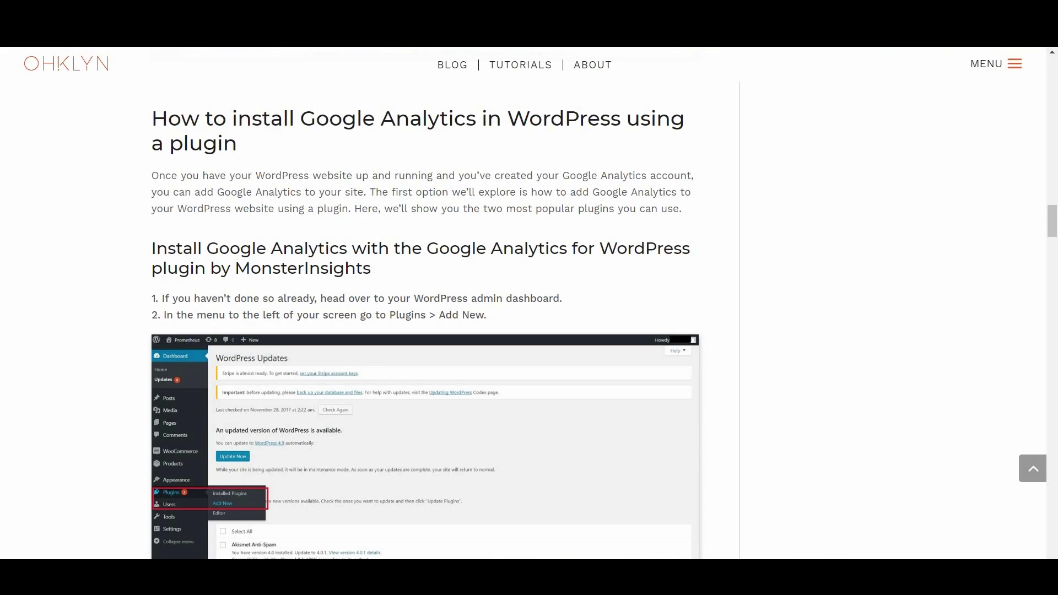
{"action": "scroll", "coordinate": [413, 182], "scroll_direction": "down", "scroll_amount": 3}
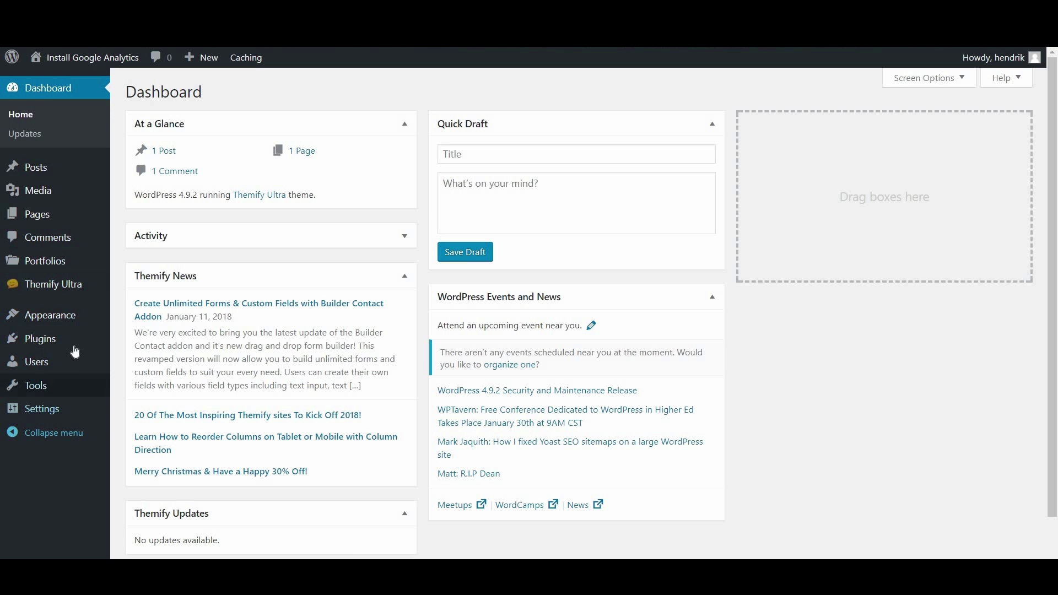
Step: Search the new plugins for "monsterinsights", and install and activate Google Analytics for WordPress by MonsterInsights
{"action": "mouse_move", "coordinate": [83, 340]}
{"action": "left_click", "coordinate": [146, 361]}
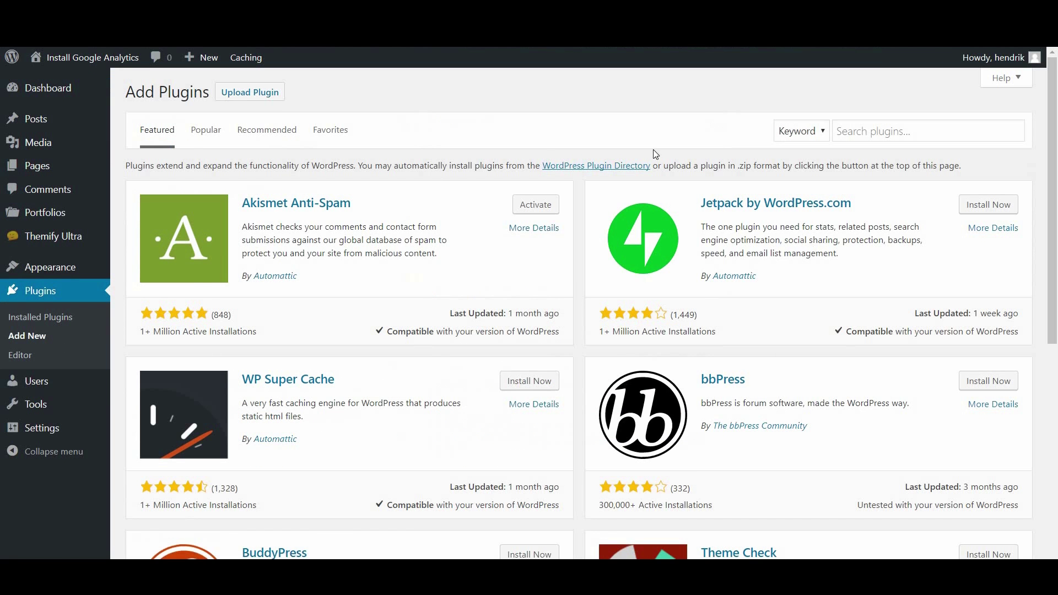
{"action": "left_click", "coordinate": [910, 128]}
{"action": "type", "text": "monsterinsights"}
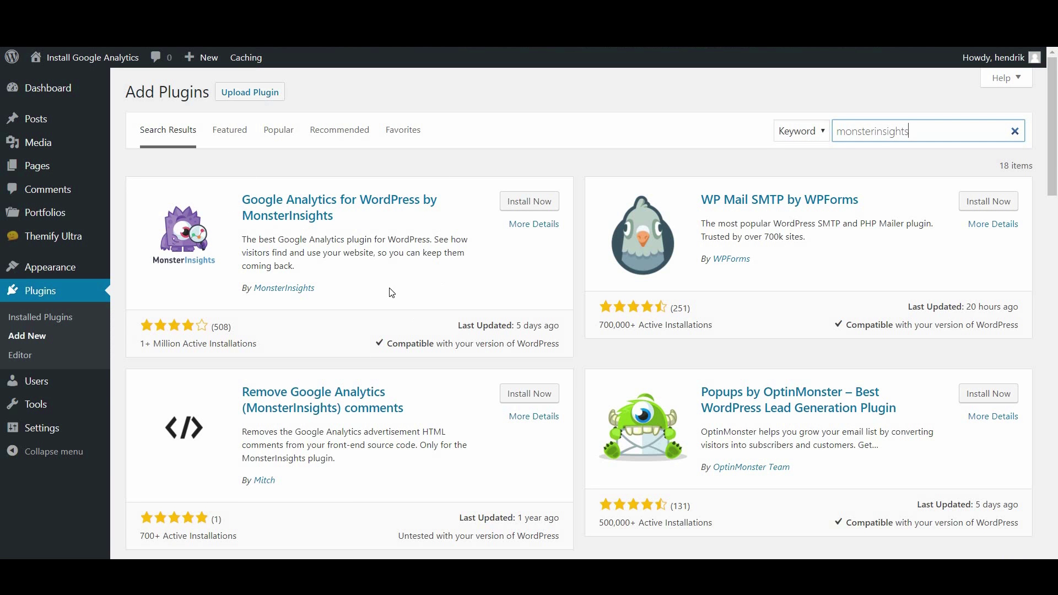
{"action": "left_click", "coordinate": [537, 204]}
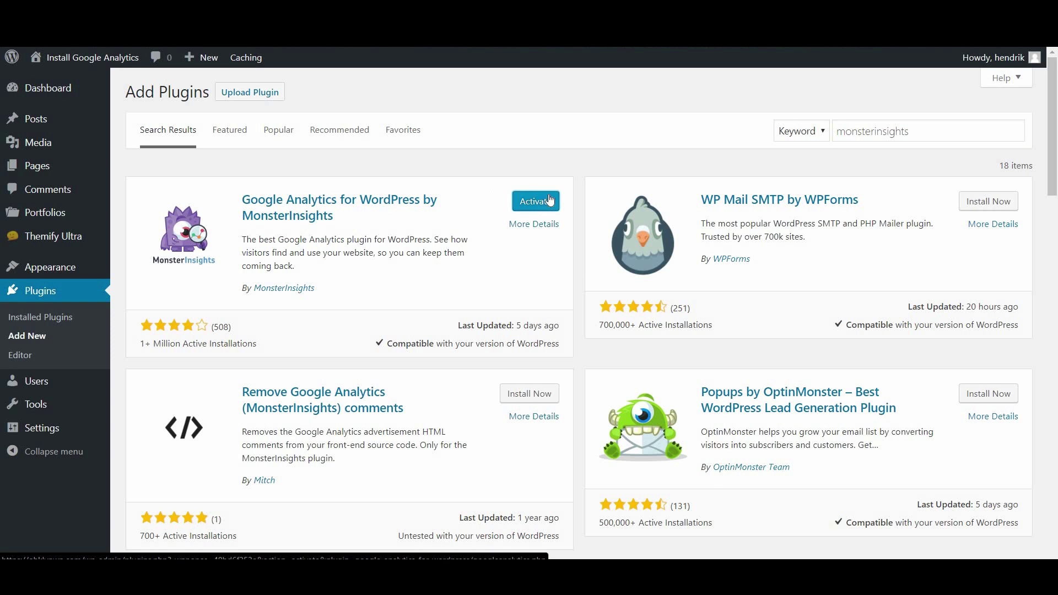
{"action": "left_click", "coordinate": [540, 206]}
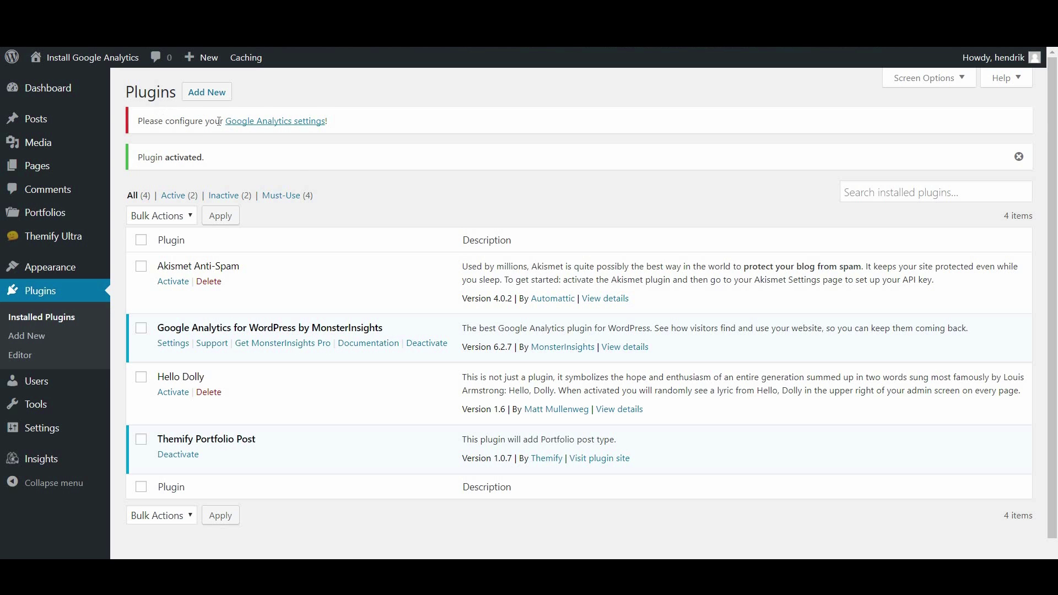
Step: Start Google authentication from the MonsterInsights settings, choose the Google account and allow MonsterInsights Free to access its Analytics data
{"action": "left_click", "coordinate": [282, 124]}
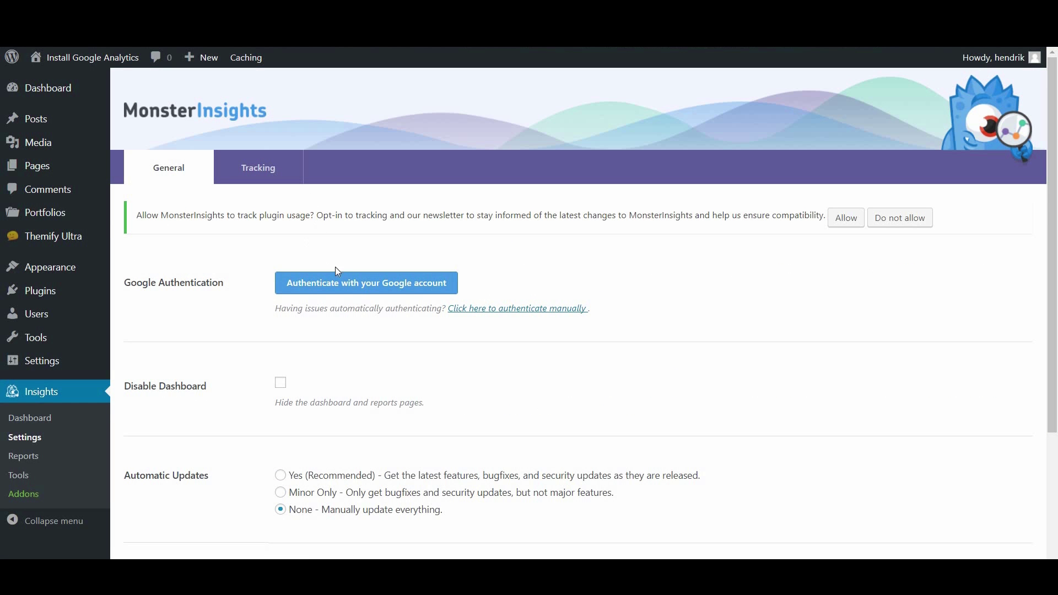
{"action": "left_click", "coordinate": [380, 296]}
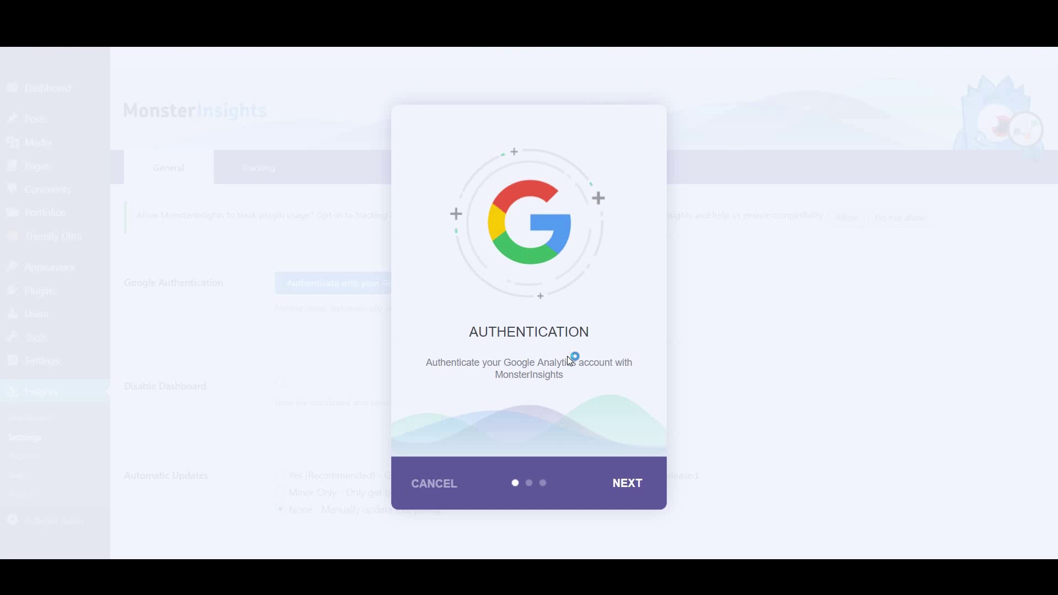
{"action": "left_click", "coordinate": [624, 483]}
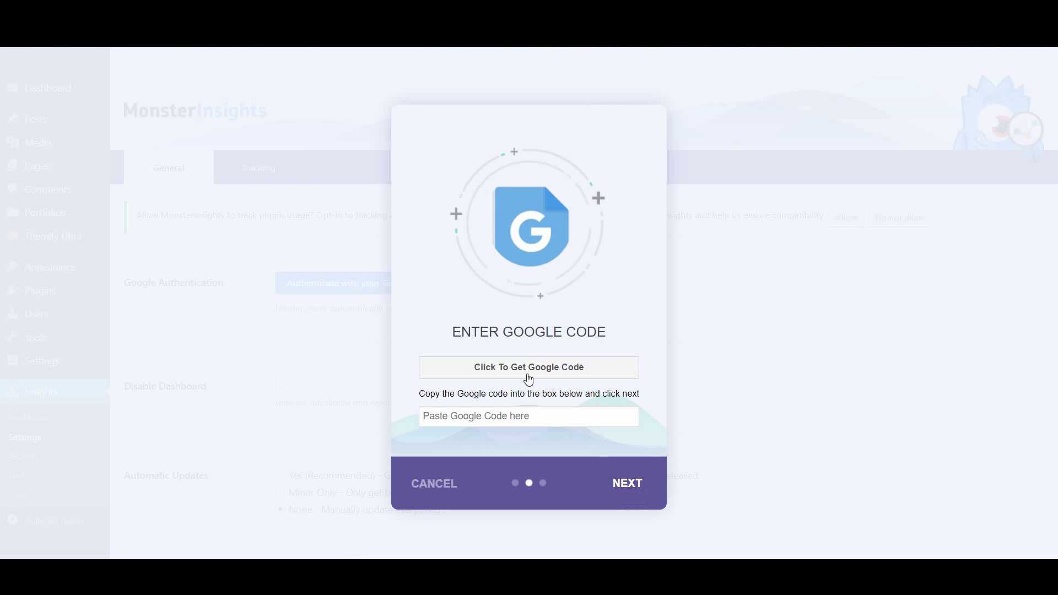
{"action": "left_click", "coordinate": [545, 369]}
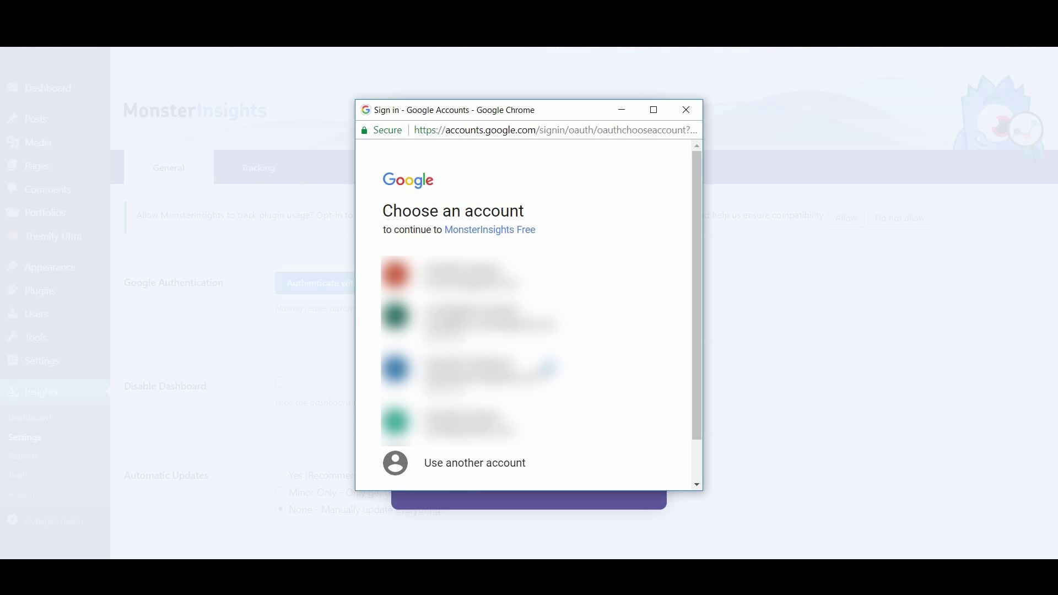
{"action": "left_click", "coordinate": [483, 426]}
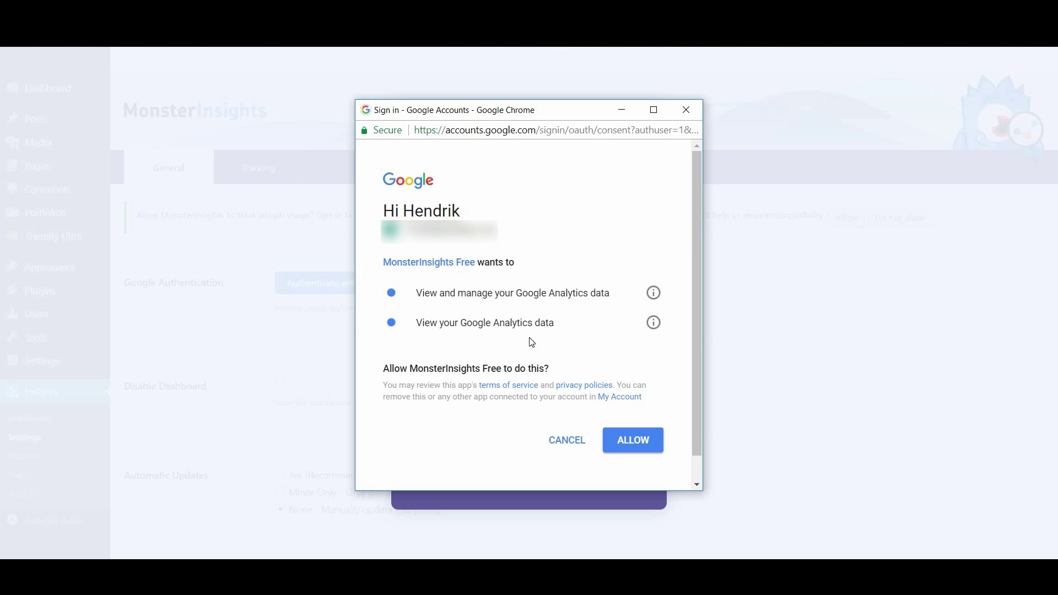
{"action": "left_click", "coordinate": [618, 439]}
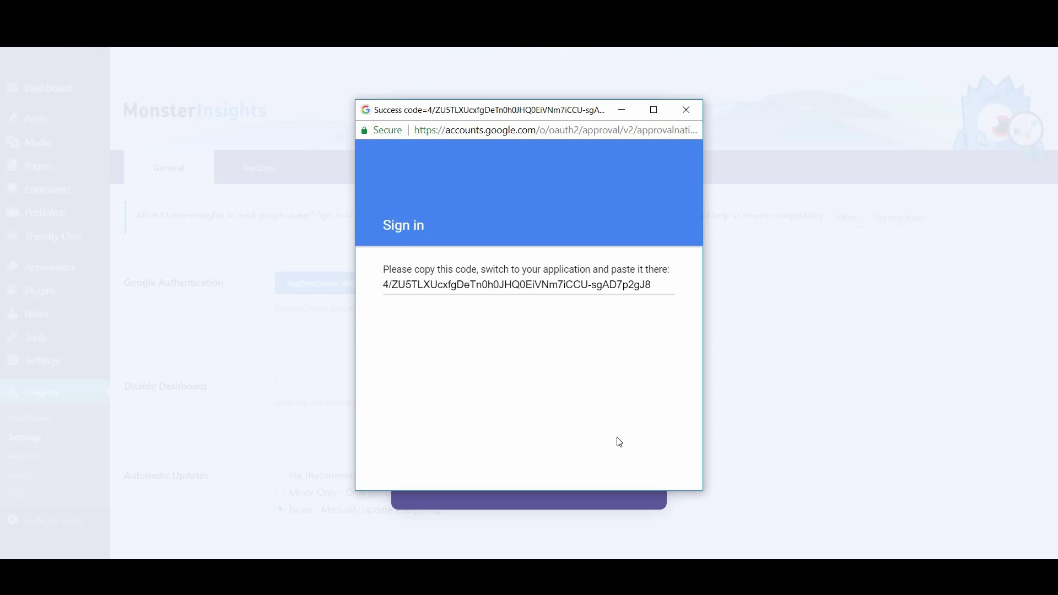
Step: Copy the Google authorization code from the sign-in window and submit it in the MonsterInsights Google code field
{"action": "left_click_drag", "start_coordinate": [652, 286], "coordinate": [384, 286]}
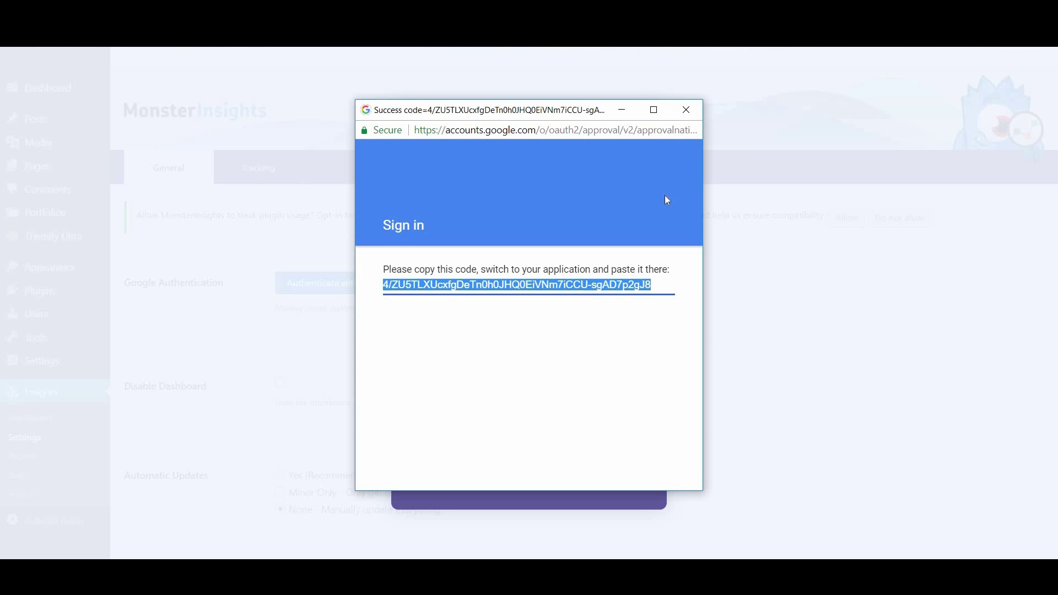
{"action": "left_click", "coordinate": [687, 109]}
{"action": "left_click", "coordinate": [539, 414]}
{"action": "key", "text": "ctrl+v"}
{"action": "left_click", "coordinate": [636, 484]}
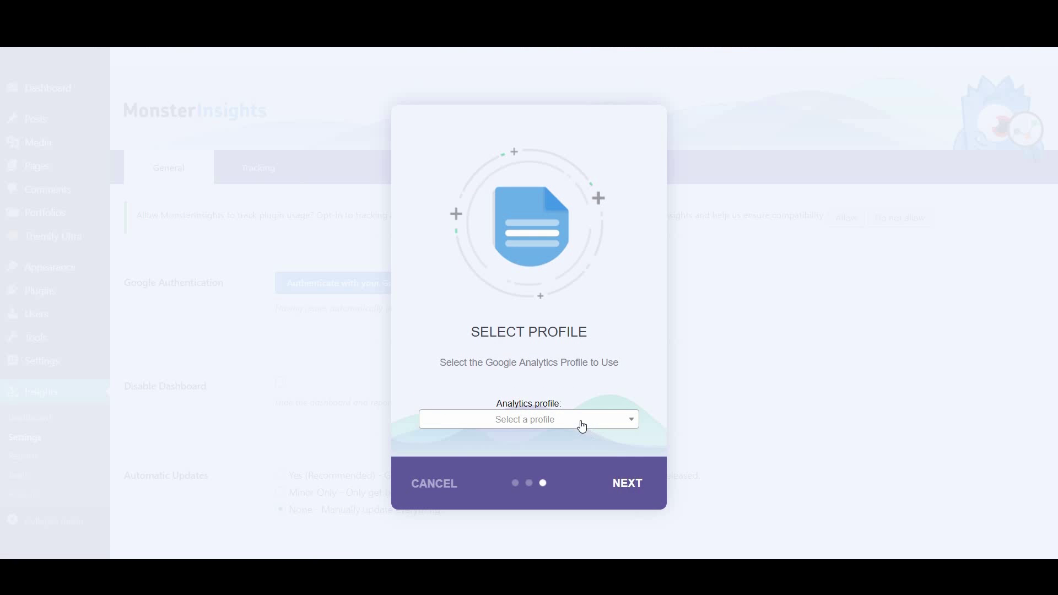
Step: Select the All Web Site Data analytics profile, finish the authentication wizard and save the MonsterInsights settings
{"action": "left_click", "coordinate": [583, 426]}
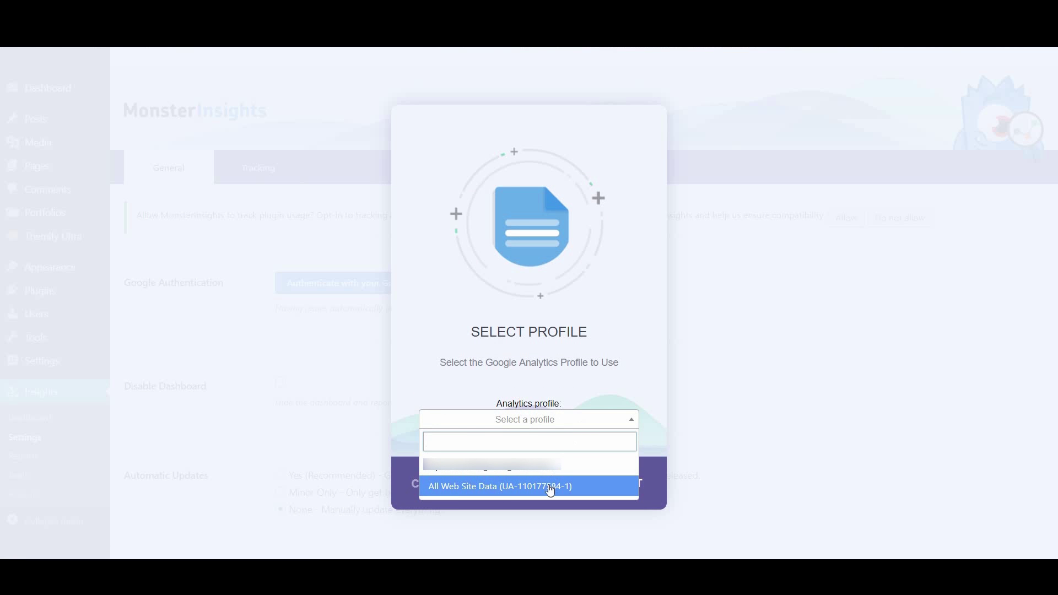
{"action": "left_click", "coordinate": [491, 487]}
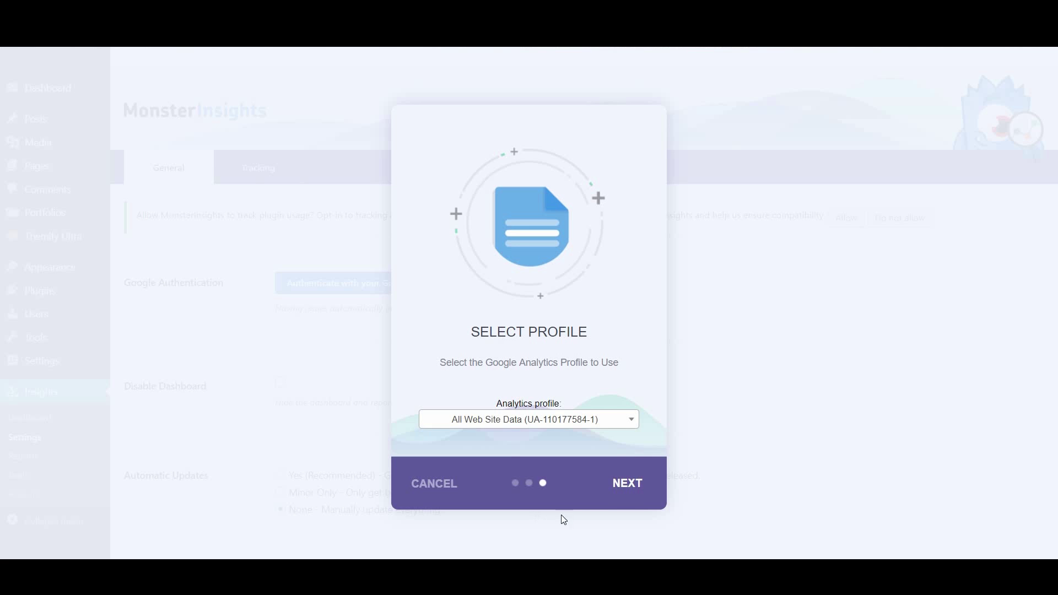
{"action": "left_click", "coordinate": [627, 489]}
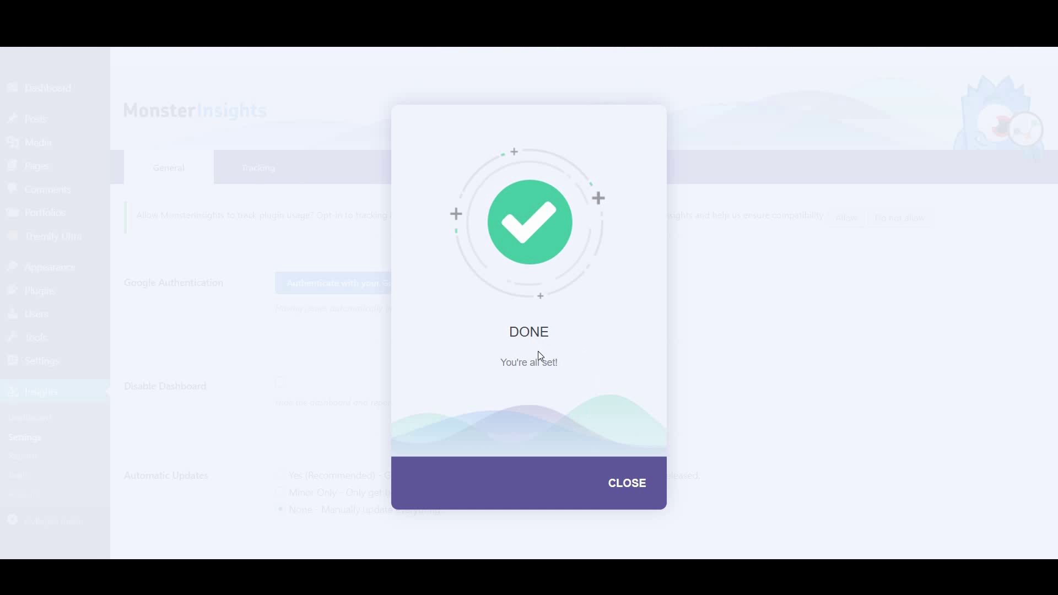
{"action": "left_click", "coordinate": [628, 486]}
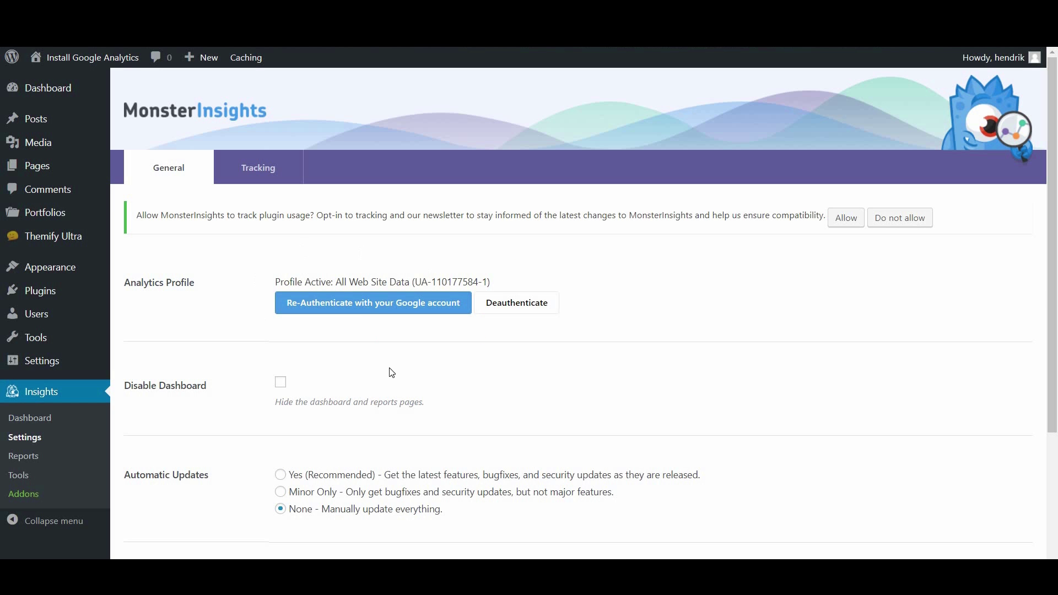
{"action": "scroll", "coordinate": [452, 418], "scroll_direction": "down", "scroll_amount": 3}
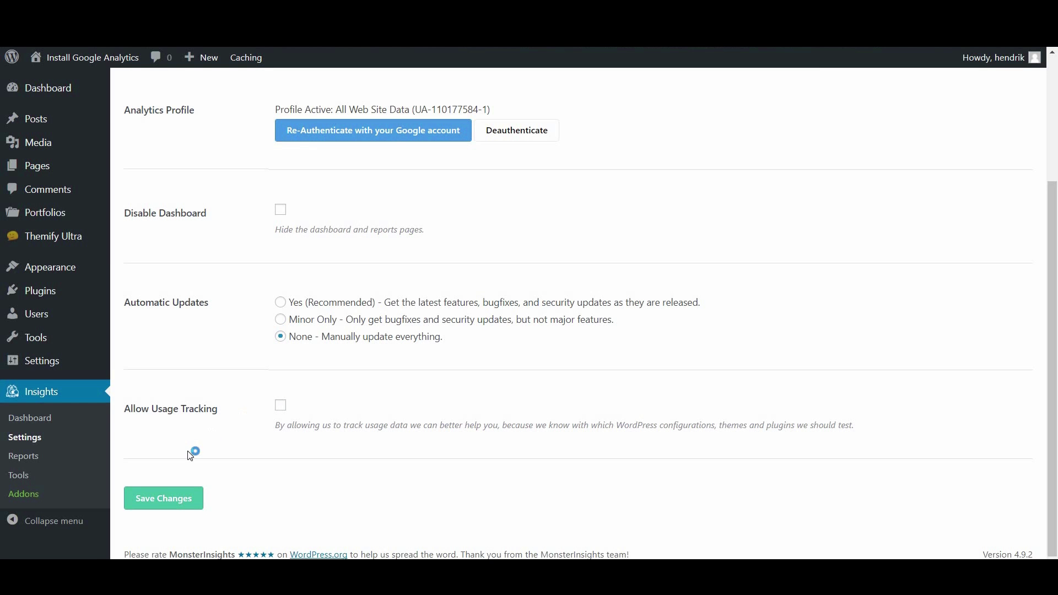
{"action": "left_click", "coordinate": [168, 497]}
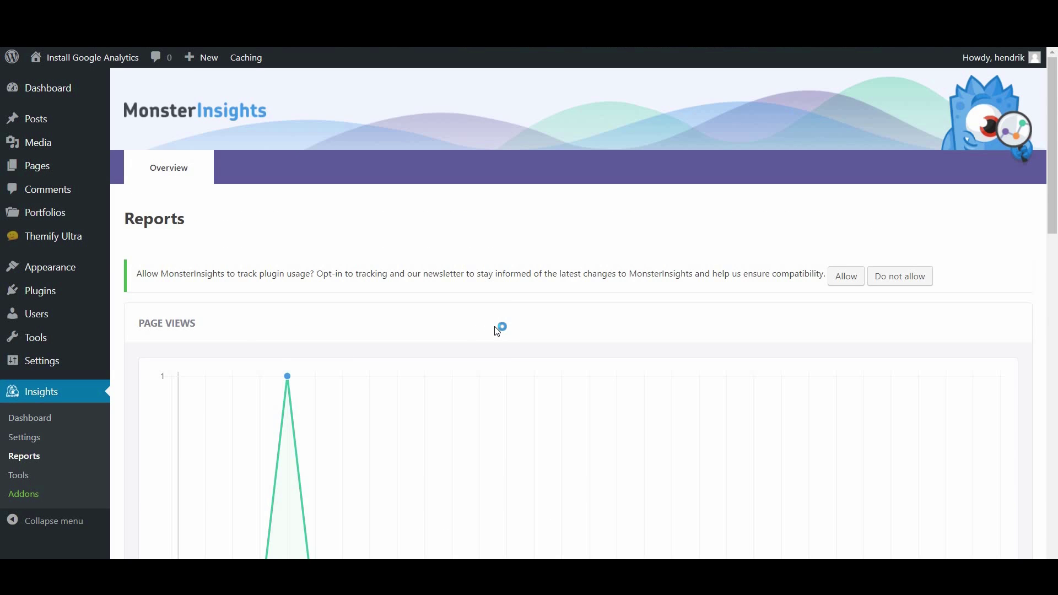
Step: Review the MonsterInsights page views, top posts and traffic source reports, and look through the article's MonsterInsights installation steps
{"action": "scroll", "coordinate": [496, 328], "scroll_direction": "down", "scroll_amount": 4}
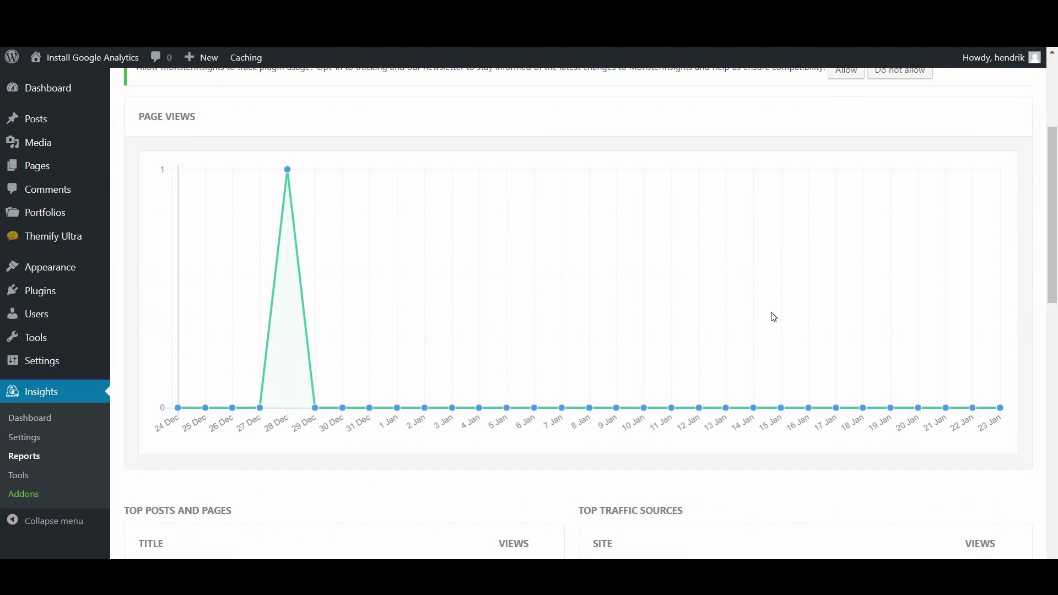
{"action": "scroll", "coordinate": [602, 407], "scroll_direction": "down", "scroll_amount": 4}
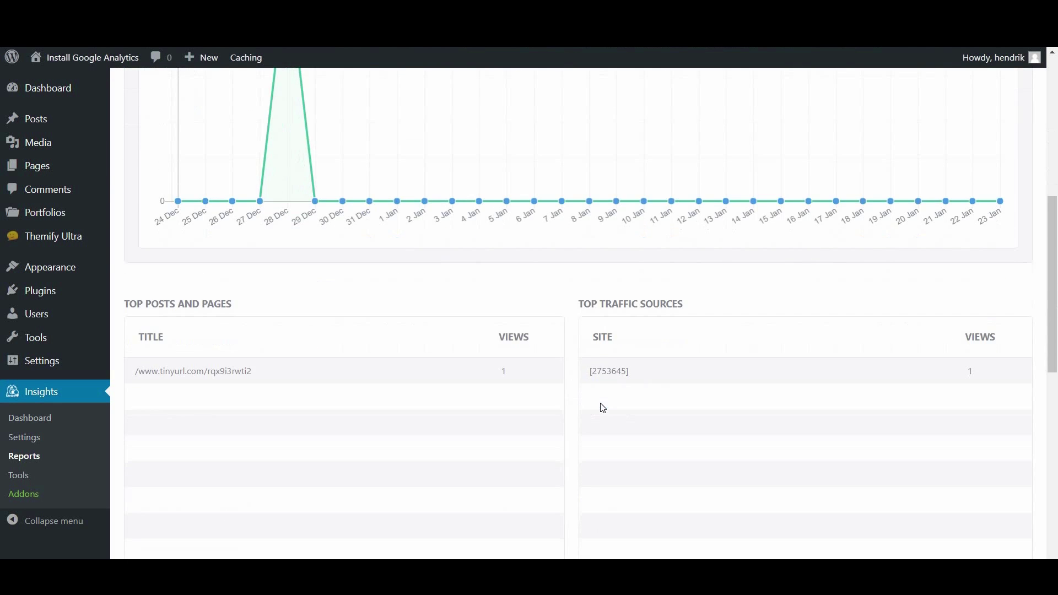
{"action": "scroll", "coordinate": [603, 408], "scroll_direction": "down", "scroll_amount": 3}
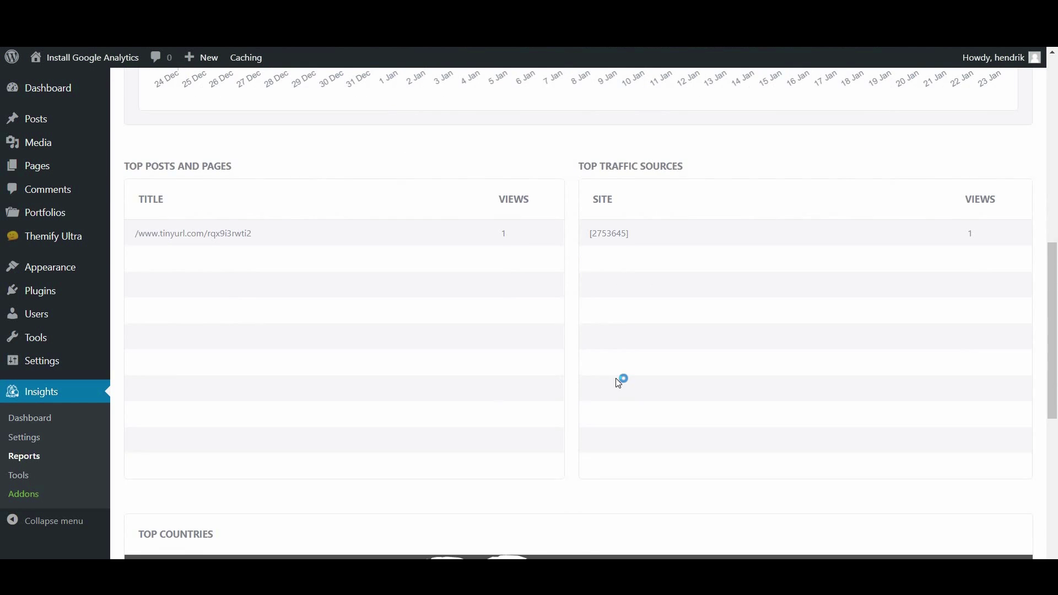
{"action": "scroll", "coordinate": [614, 383], "scroll_direction": "up", "scroll_amount": 3}
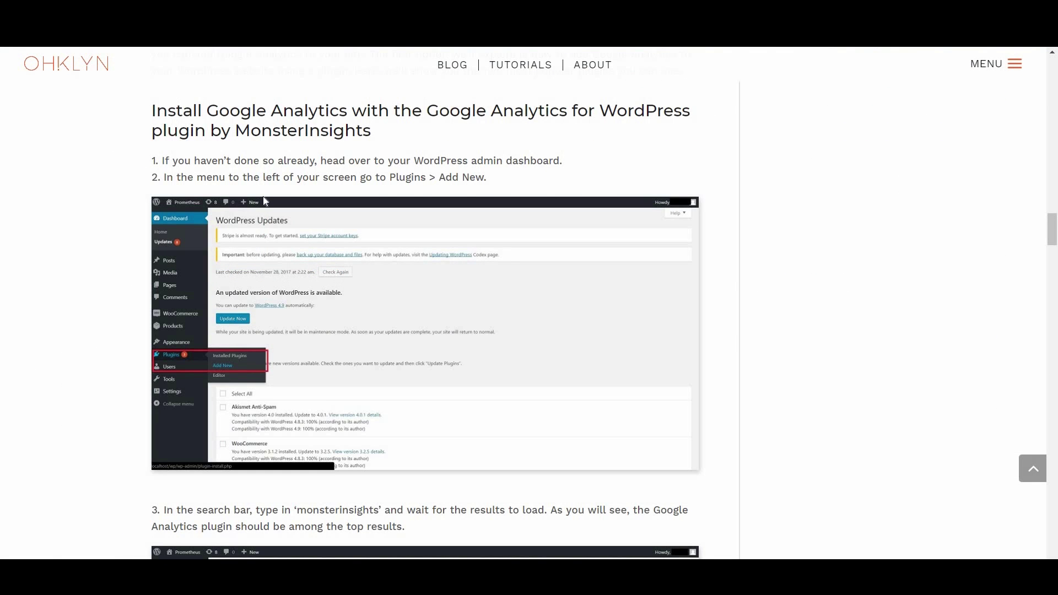
{"action": "scroll", "coordinate": [381, 380], "scroll_direction": "down", "scroll_amount": 13}
{"action": "scroll", "coordinate": [382, 377], "scroll_direction": "down", "scroll_amount": 12}
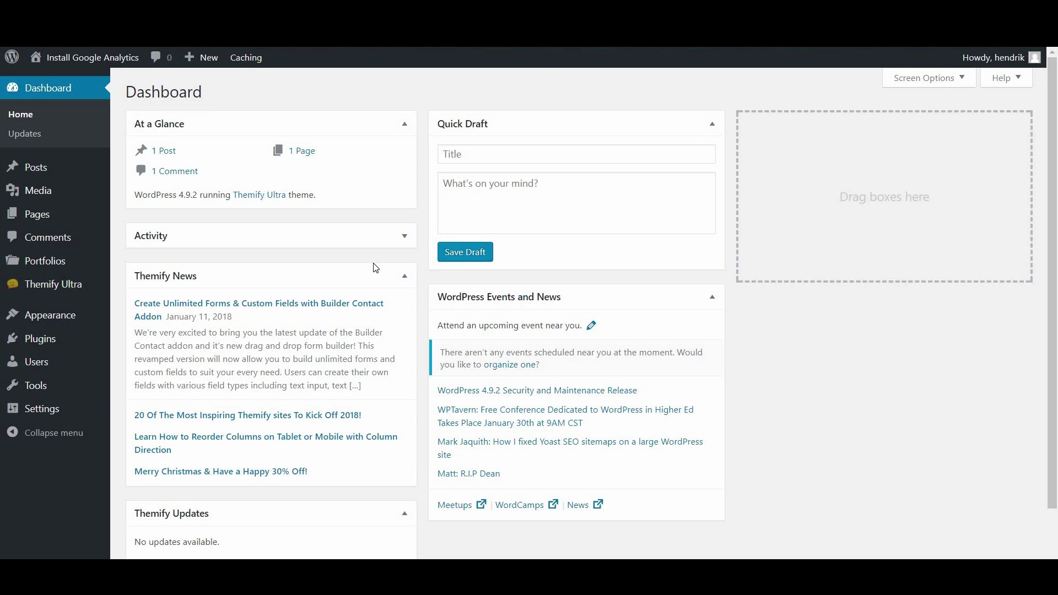
Step: Search the new plugins for "google analytics dashboard", and install and activate Google Analytics Dashboard for WP (GADWP)
{"action": "mouse_move", "coordinate": [75, 341]}
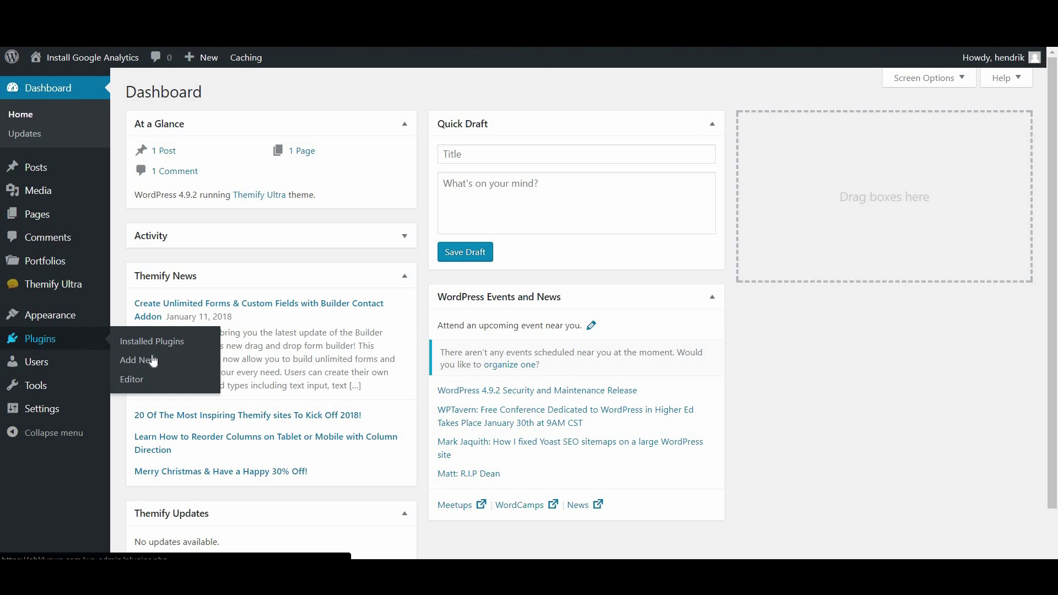
{"action": "left_click", "coordinate": [153, 361]}
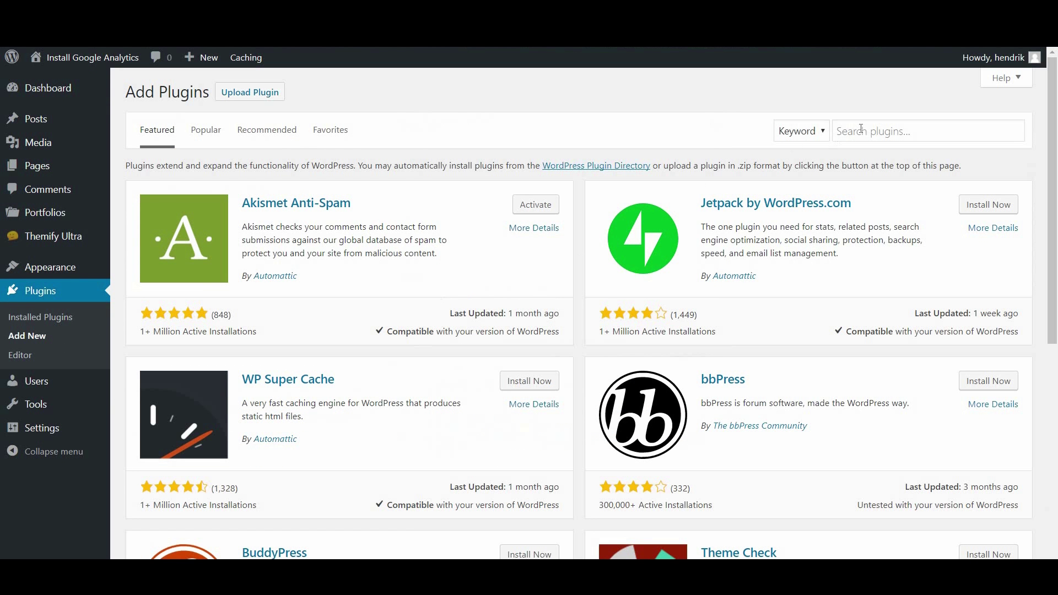
{"action": "left_click", "coordinate": [861, 128]}
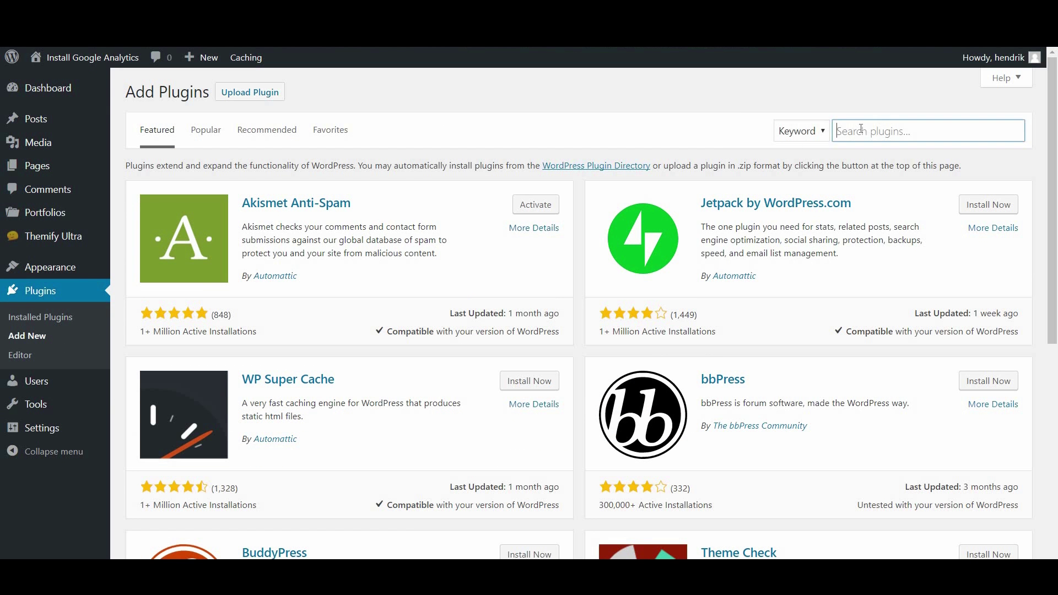
{"action": "type", "text": "google analytics dashboard"}
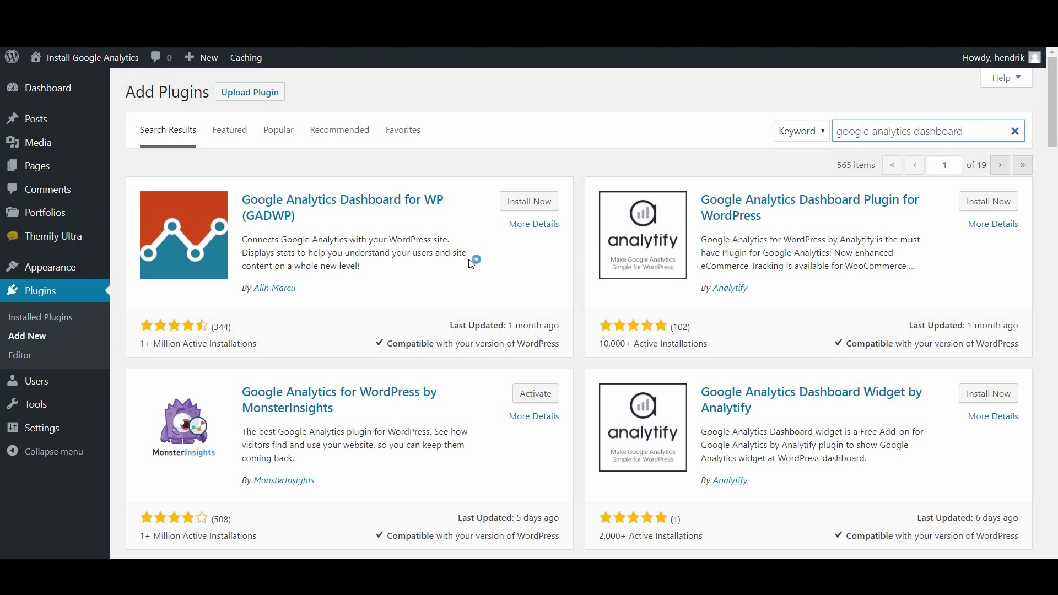
{"action": "left_click", "coordinate": [532, 203]}
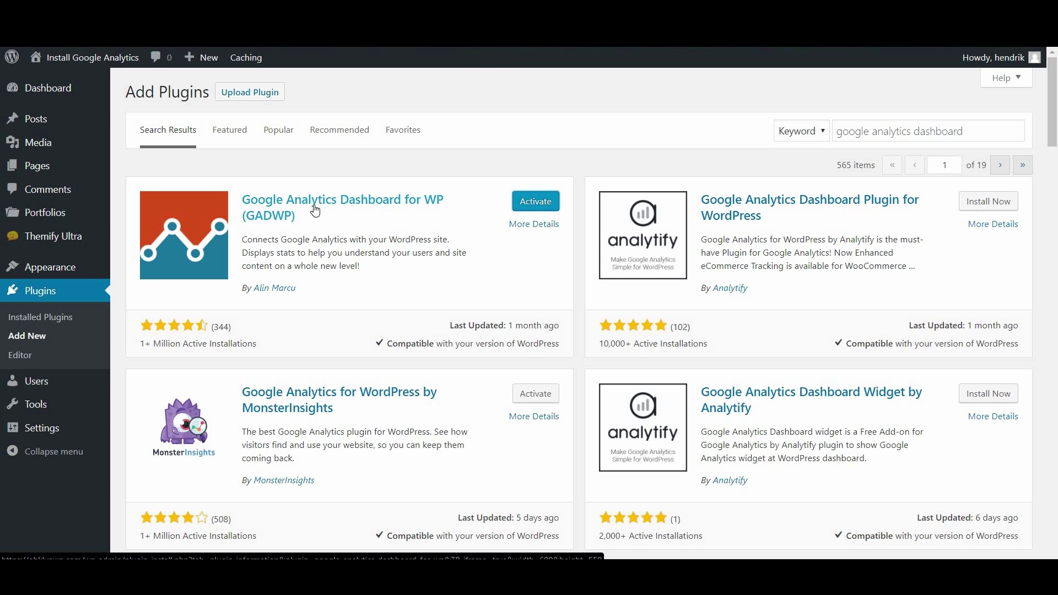
{"action": "left_click", "coordinate": [538, 204]}
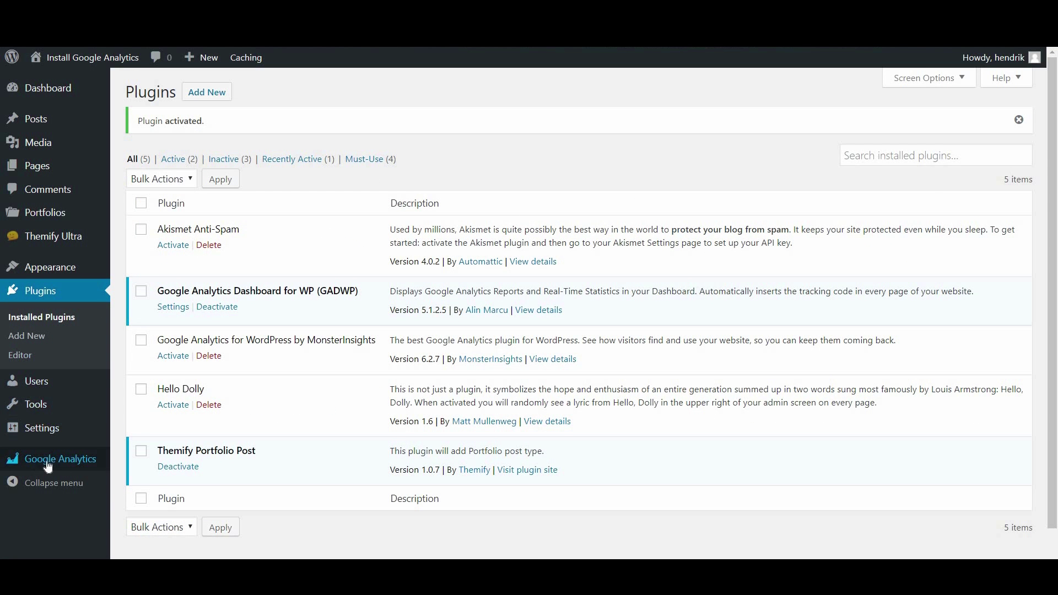
Step: Start the GADWP plugin authorization from its general settings, request an access code and allow the Google account's Analytics data to be viewed
{"action": "mouse_move", "coordinate": [59, 463]}
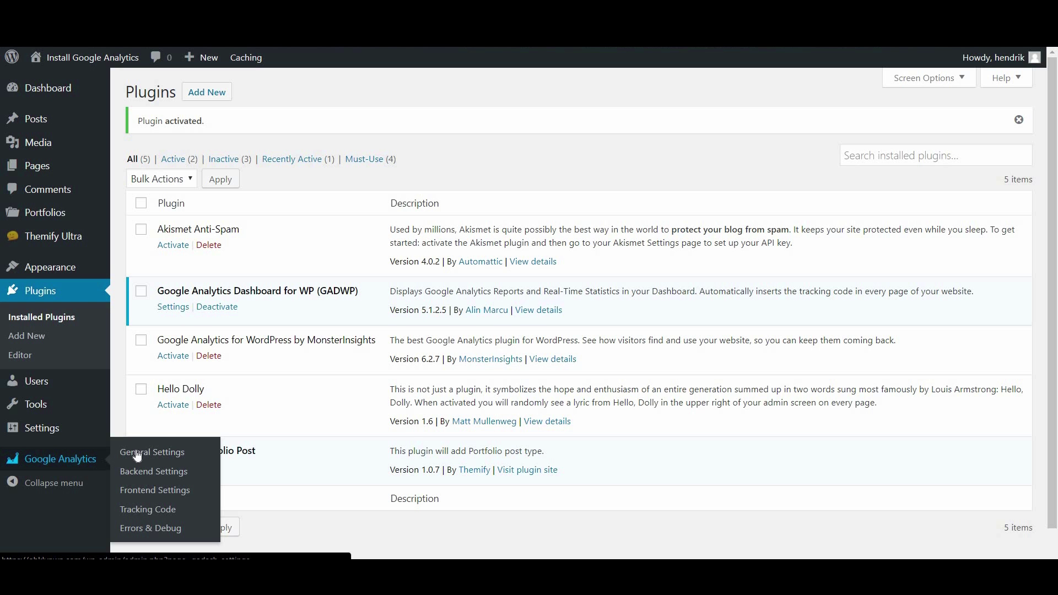
{"action": "left_click", "coordinate": [157, 454]}
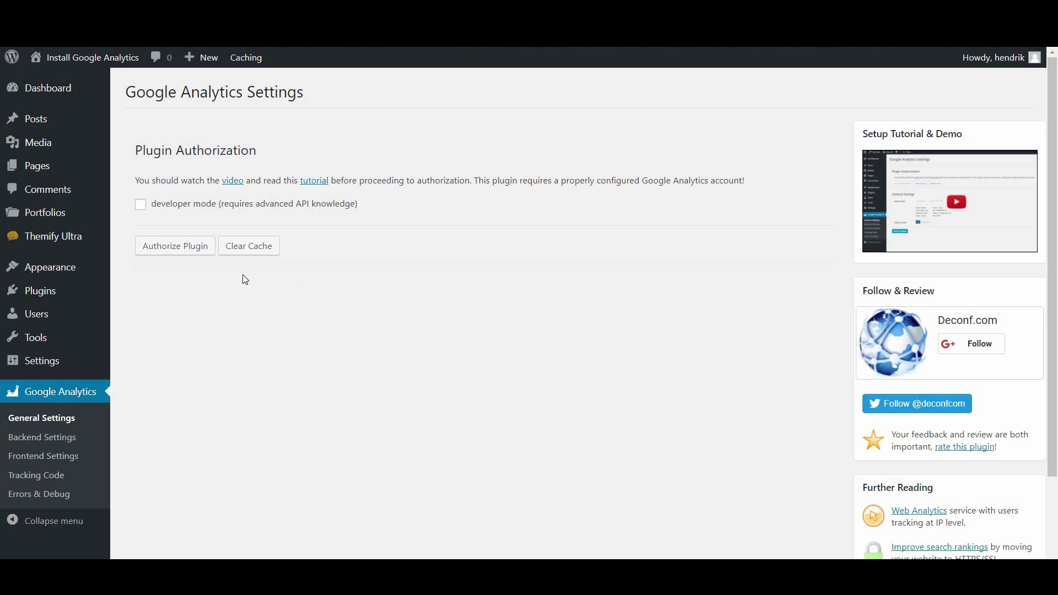
{"action": "left_click", "coordinate": [190, 252]}
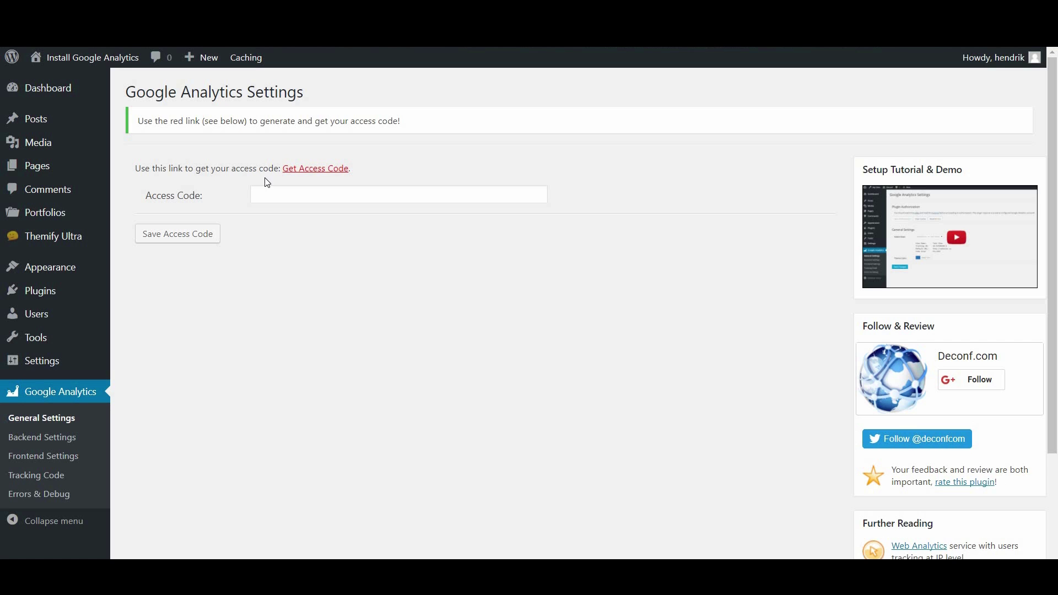
{"action": "left_click", "coordinate": [303, 169]}
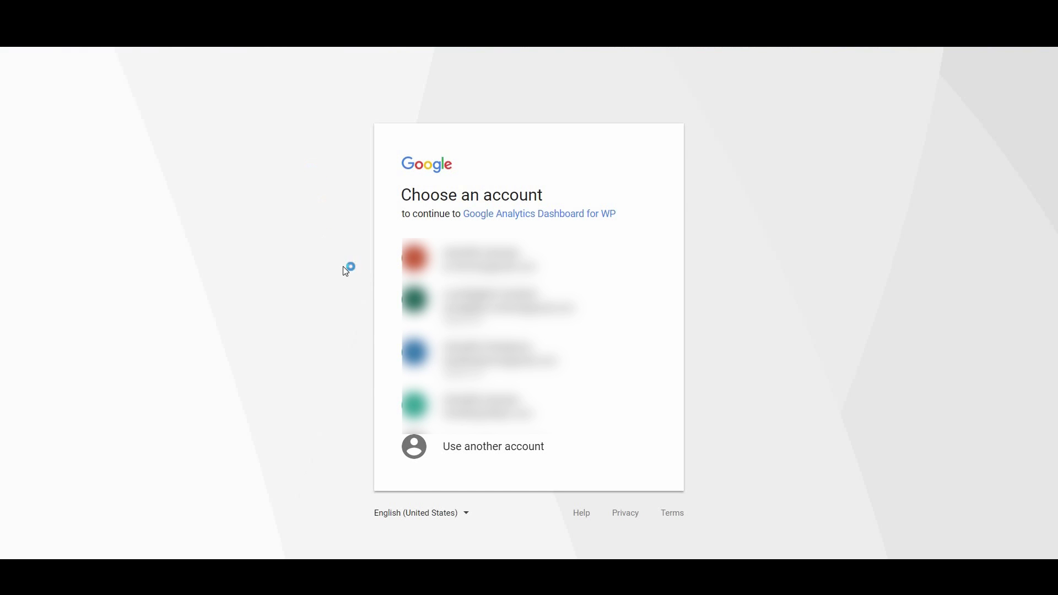
{"action": "left_click", "coordinate": [484, 412]}
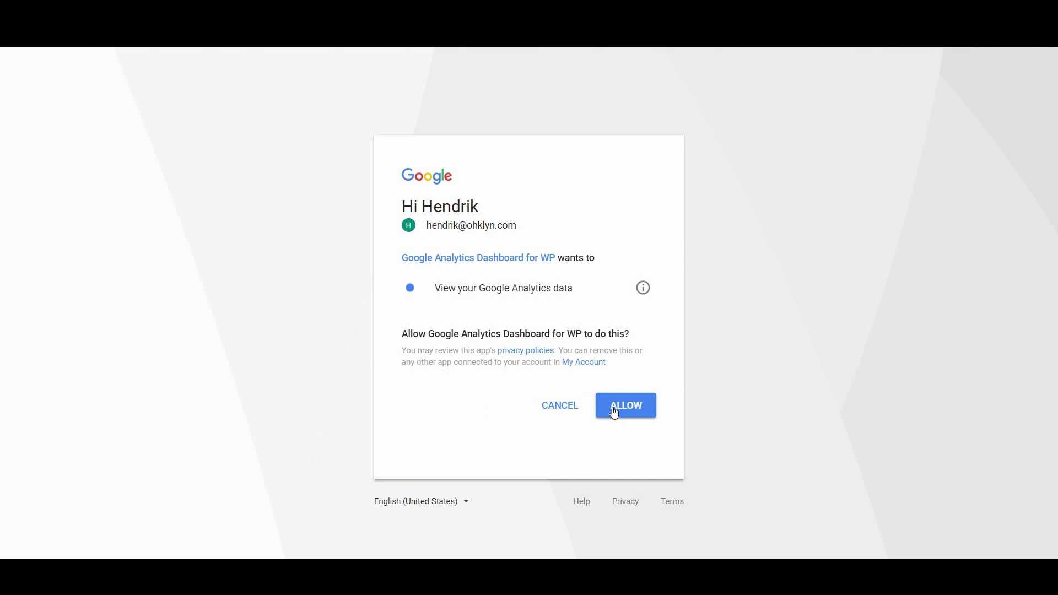
{"action": "left_click", "coordinate": [614, 410]}
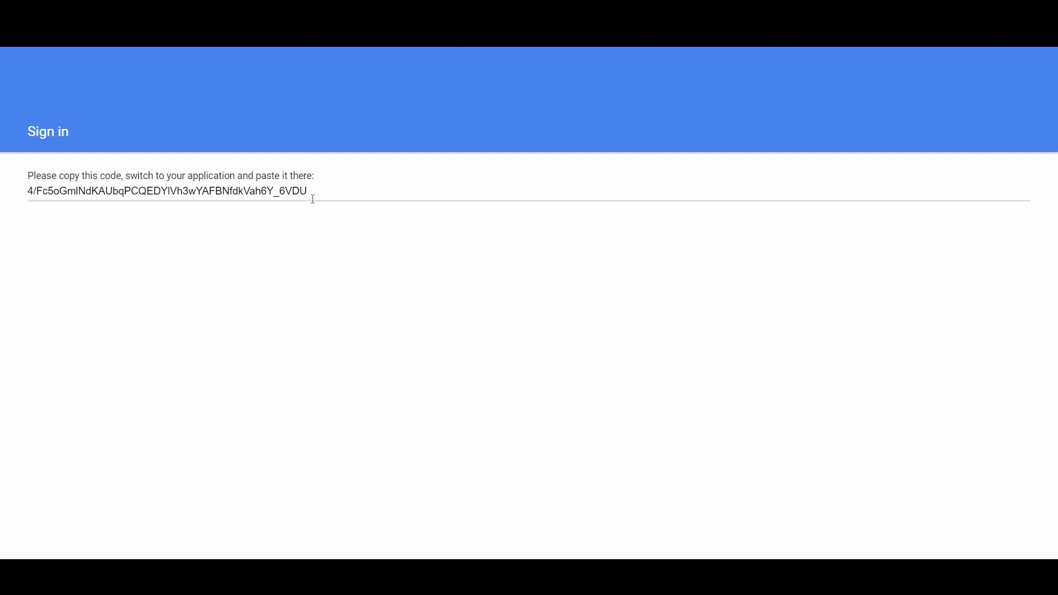
Step: Copy the Google access code into the plugin's Access Code field, save it, and save the general settings with the All Web Site Data view
{"action": "left_click_drag", "start_coordinate": [307, 191], "coordinate": [23, 186]}
{"action": "key", "text": "ctrl+c"}
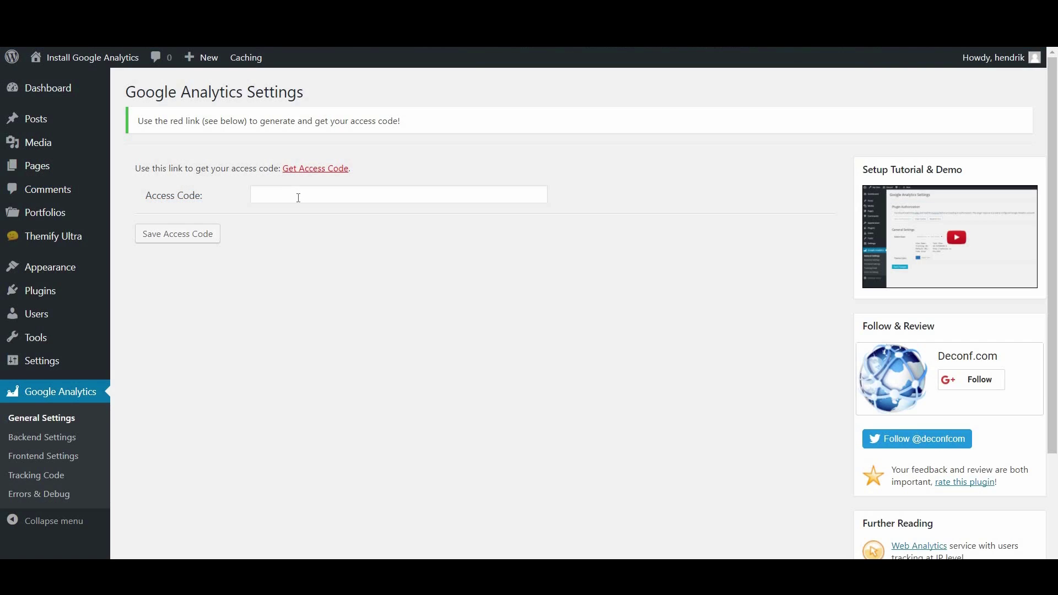
{"action": "left_click", "coordinate": [297, 196]}
{"action": "key", "text": "ctrl+v"}
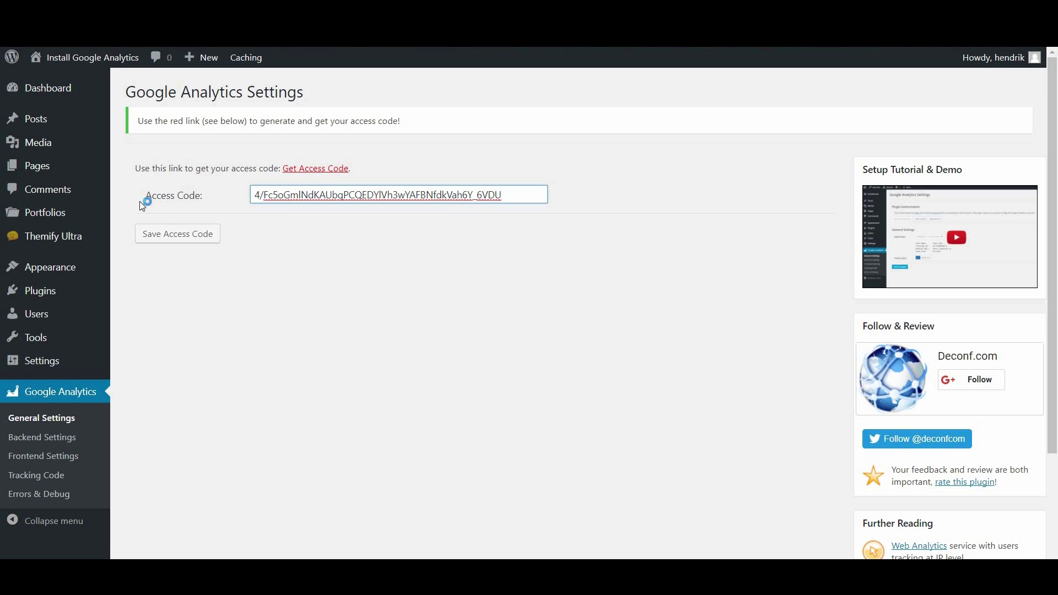
{"action": "left_click", "coordinate": [185, 240]}
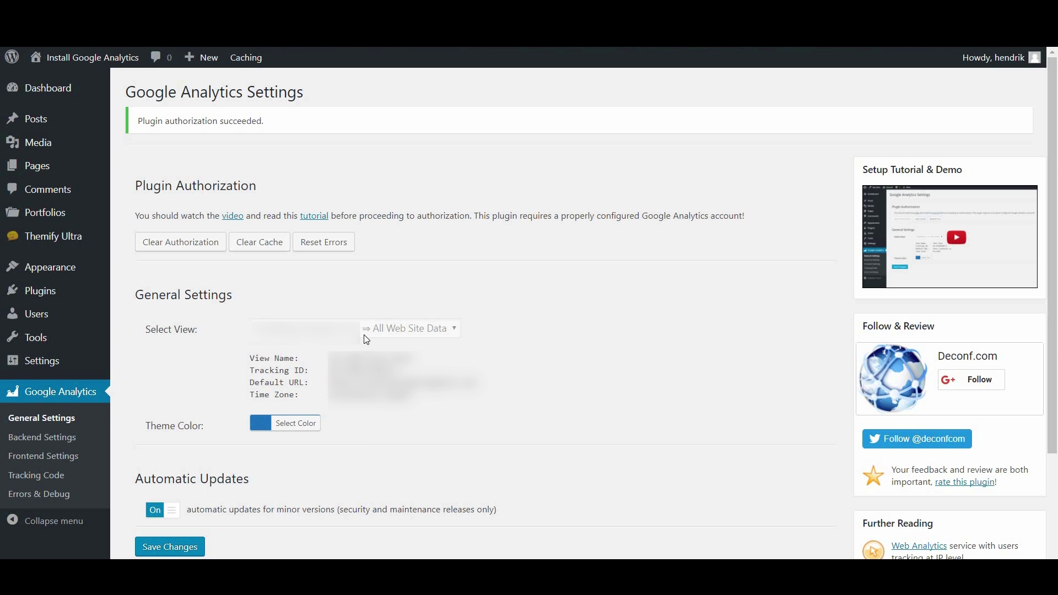
{"action": "left_click", "coordinate": [193, 547]}
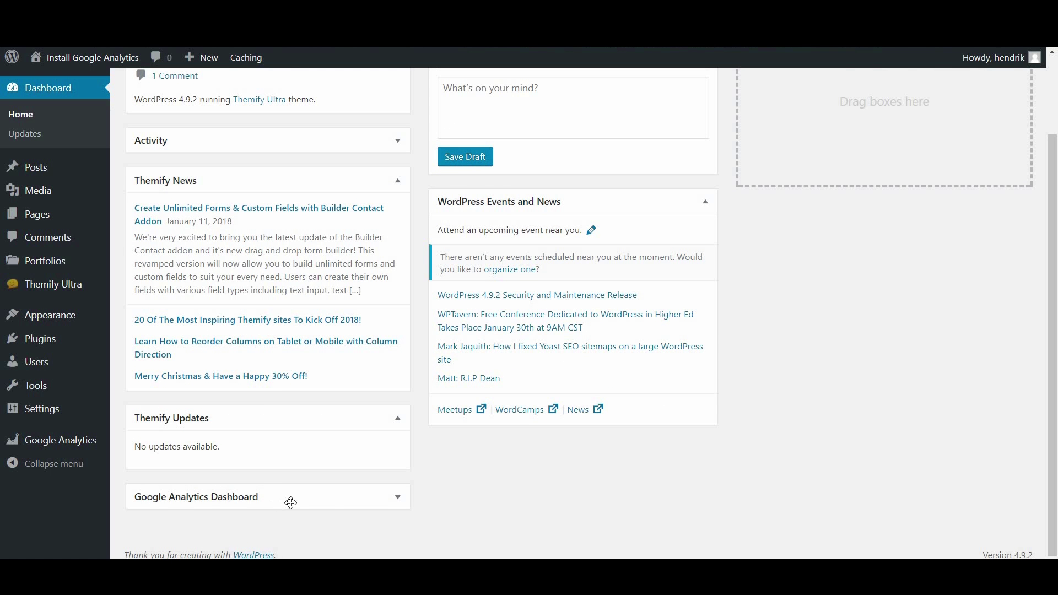
Step: Expand the Google Analytics Dashboard widget on the WordPress dashboard, review its 30-day sessions report and collapse it
{"action": "left_click", "coordinate": [397, 498]}
{"action": "scroll", "coordinate": [400, 506], "scroll_direction": "down", "scroll_amount": 5}
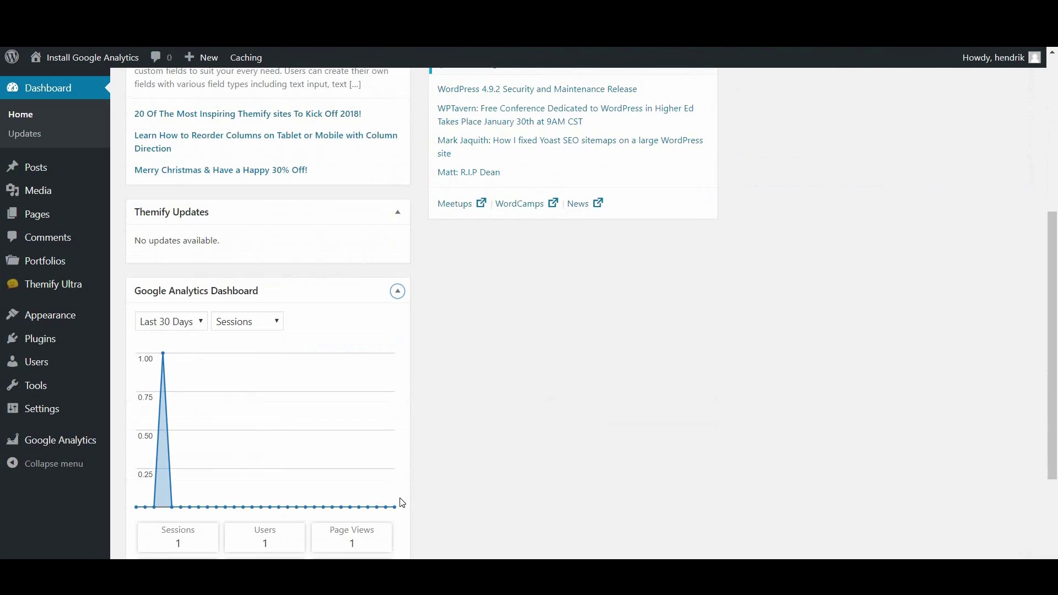
{"action": "scroll", "coordinate": [400, 455], "scroll_direction": "down", "scroll_amount": 1}
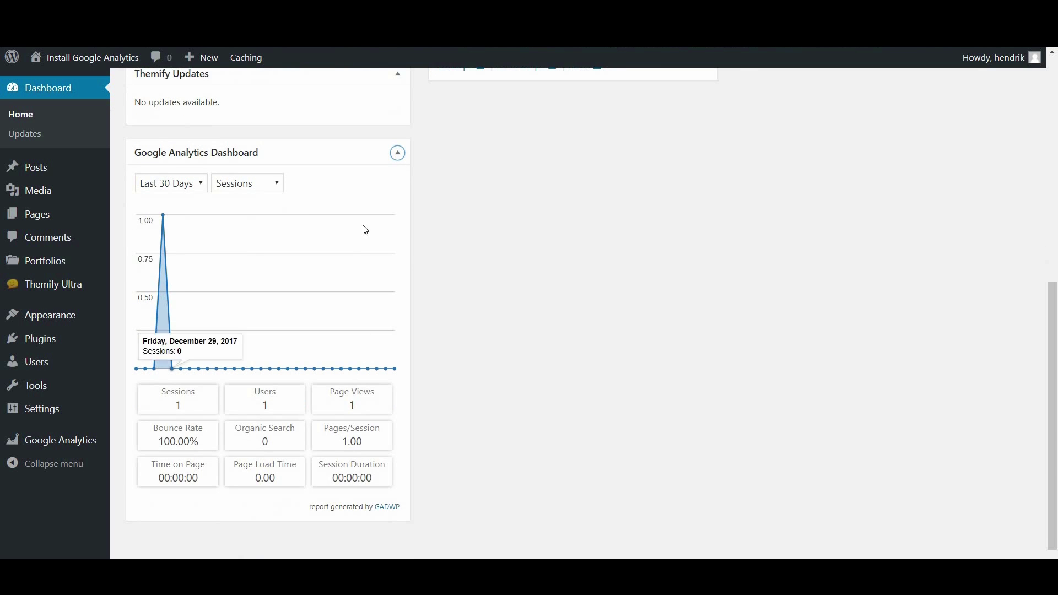
{"action": "left_click", "coordinate": [398, 152]}
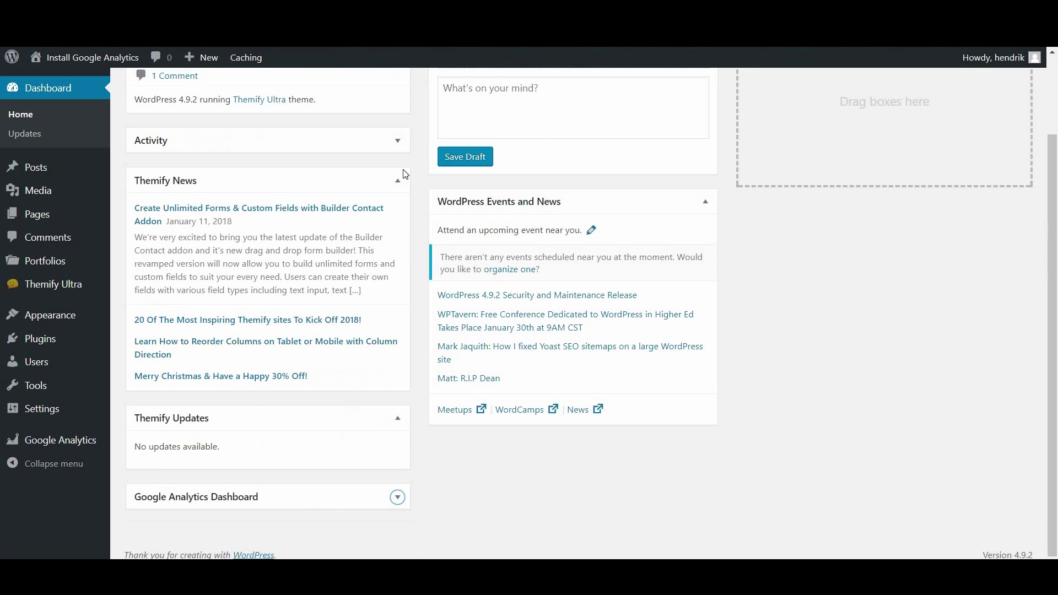
Step: Expand the Google Analytics Dashboard widget and move it to the middle column above Quick Draft
{"action": "left_click", "coordinate": [397, 498]}
{"action": "scroll", "coordinate": [416, 463], "scroll_direction": "down", "scroll_amount": 6}
{"action": "left_click_drag", "start_coordinate": [301, 144], "coordinate": [598, 184]}
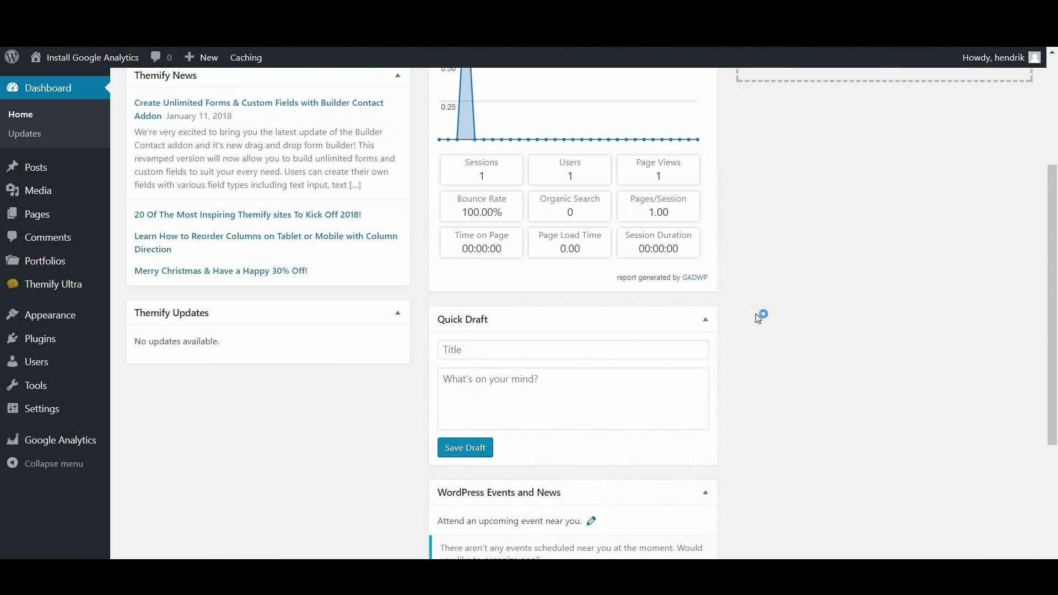
{"action": "scroll", "coordinate": [751, 309], "scroll_direction": "up", "scroll_amount": 6}
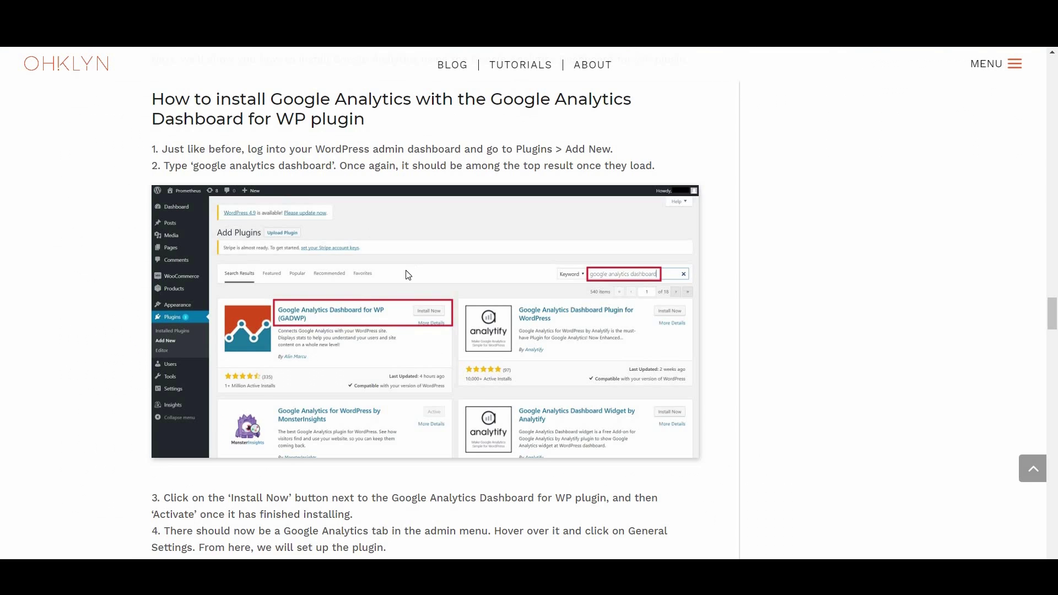
Step: Look through the article's Google Analytics Dashboard for WP installation steps and the site's free WordPress tutorials page
{"action": "scroll", "coordinate": [406, 274], "scroll_direction": "down", "scroll_amount": 7}
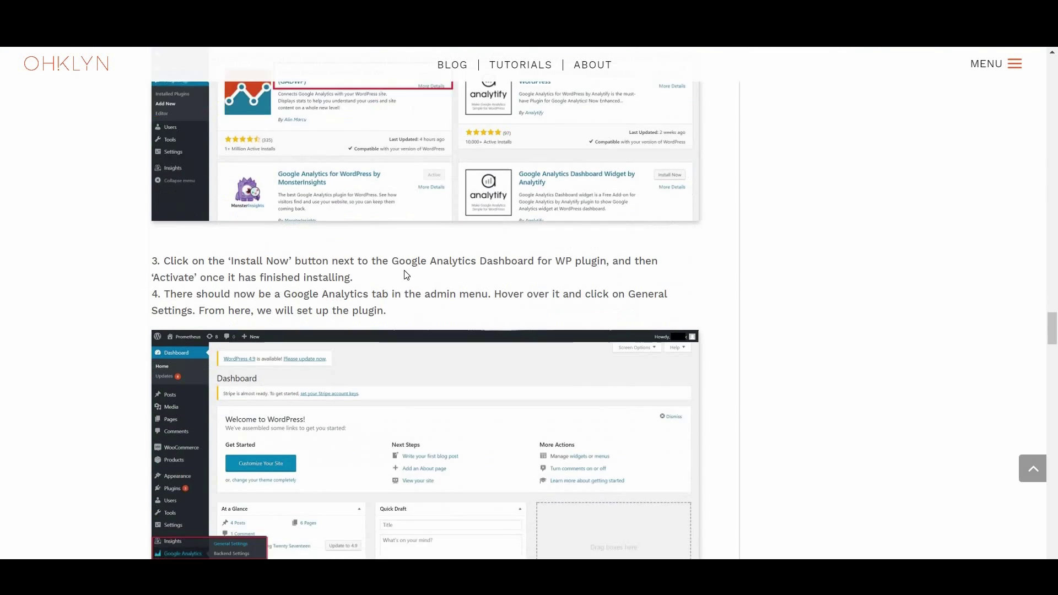
{"action": "scroll", "coordinate": [406, 274], "scroll_direction": "down", "scroll_amount": 15}
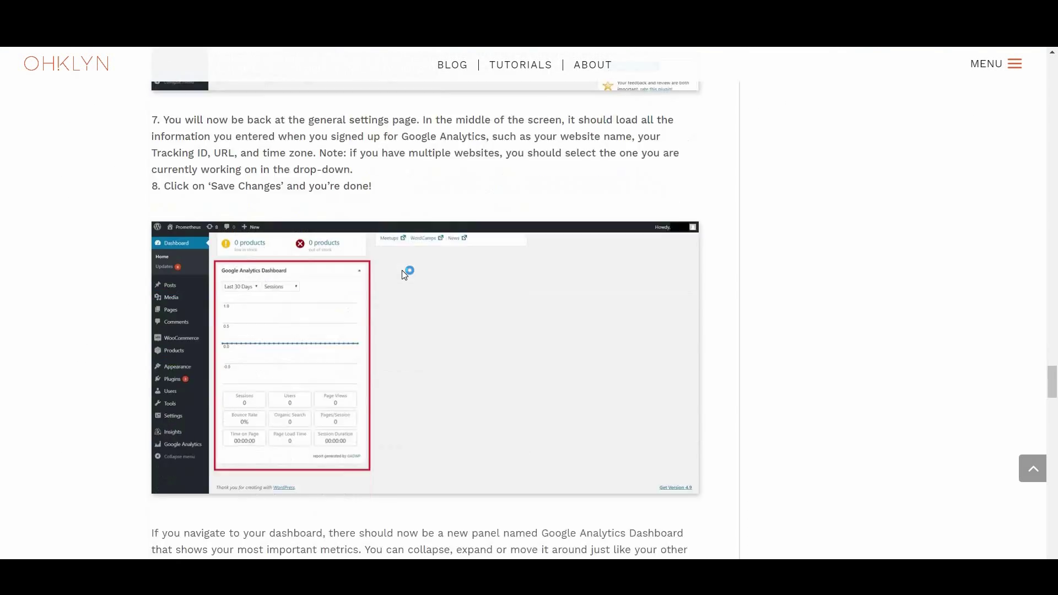
{"action": "scroll", "coordinate": [404, 273], "scroll_direction": "down", "scroll_amount": 6}
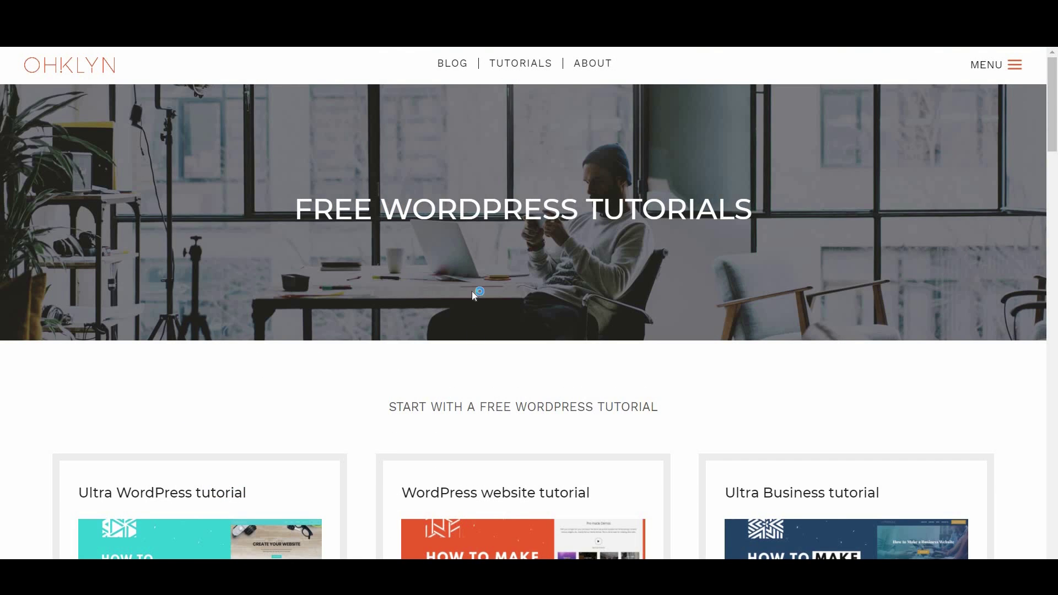
{"action": "scroll", "coordinate": [526, 363], "scroll_direction": "down", "scroll_amount": 6}
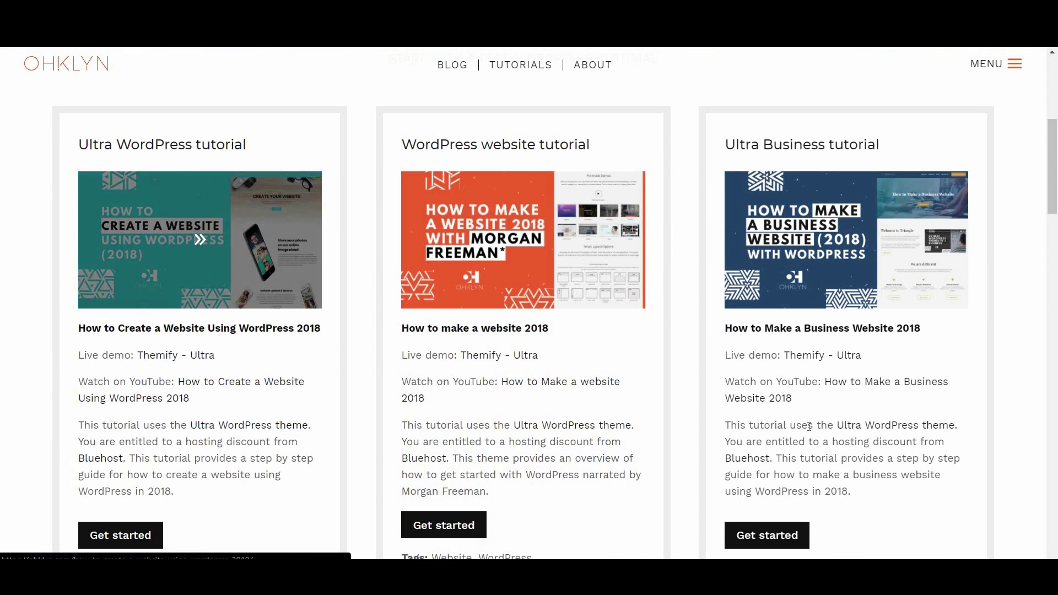
{"action": "scroll", "coordinate": [662, 366], "scroll_direction": "down", "scroll_amount": 5}
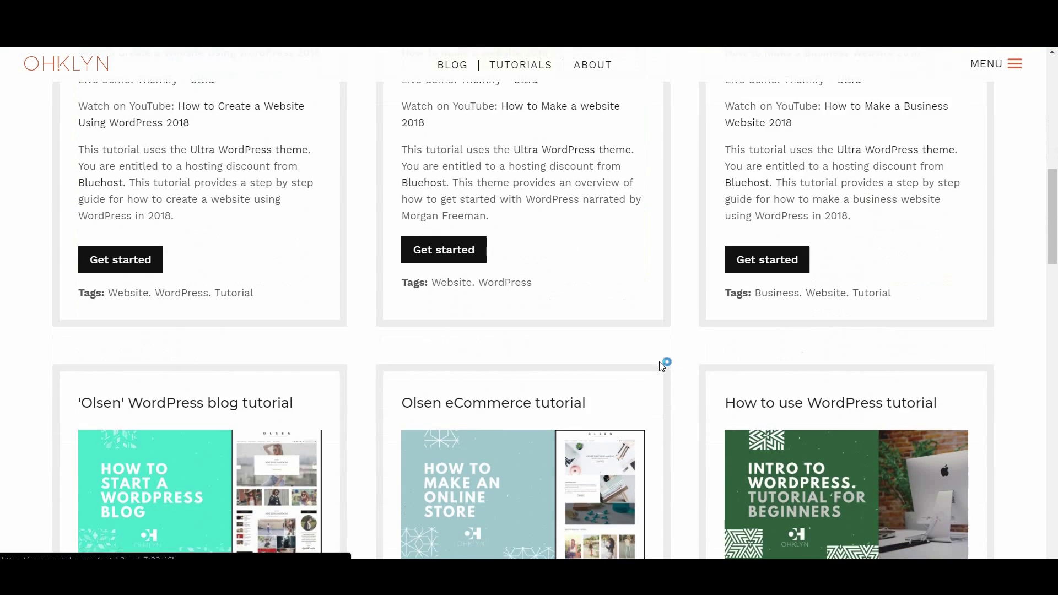
{"action": "scroll", "coordinate": [662, 366], "scroll_direction": "down", "scroll_amount": 4}
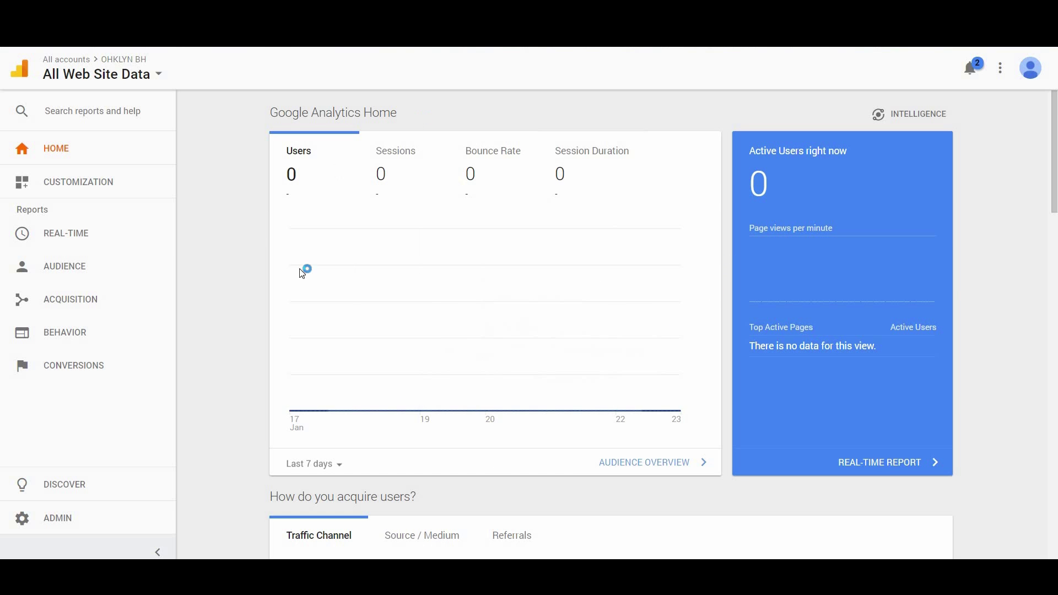
Step: In Google Analytics, open the Tracking Code page in the administration of the OHKLYN BH property
{"action": "mouse_move", "coordinate": [567, 303]}
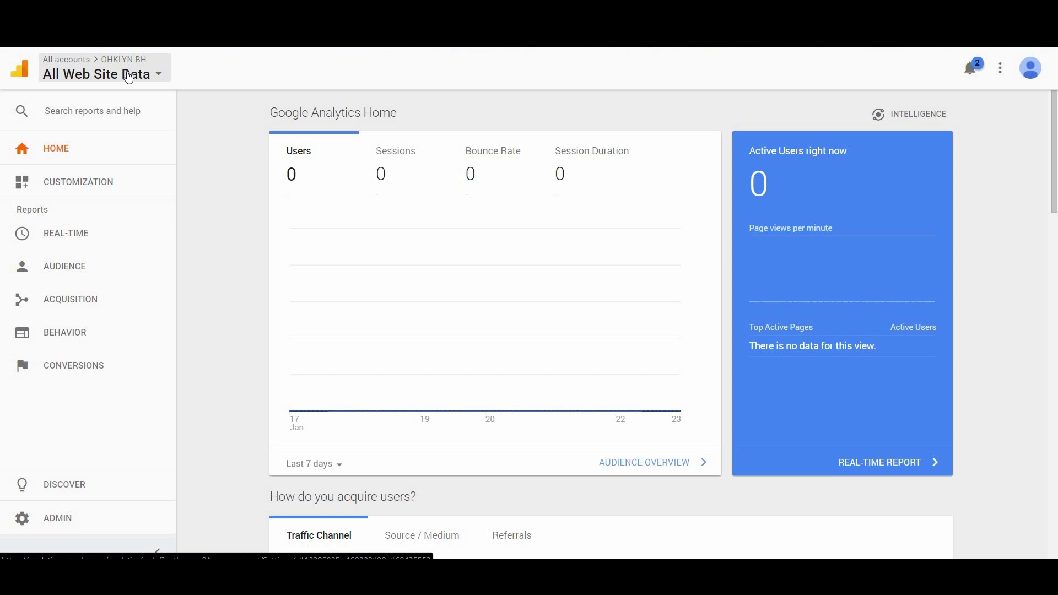
{"action": "left_click", "coordinate": [38, 481]}
{"action": "left_click", "coordinate": [74, 525]}
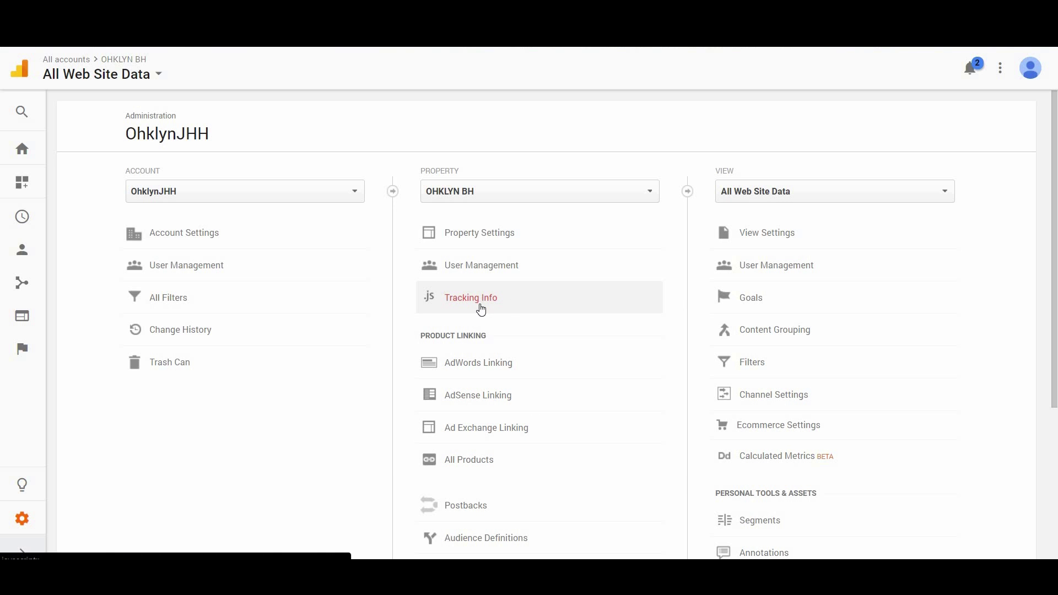
{"action": "left_click", "coordinate": [528, 307]}
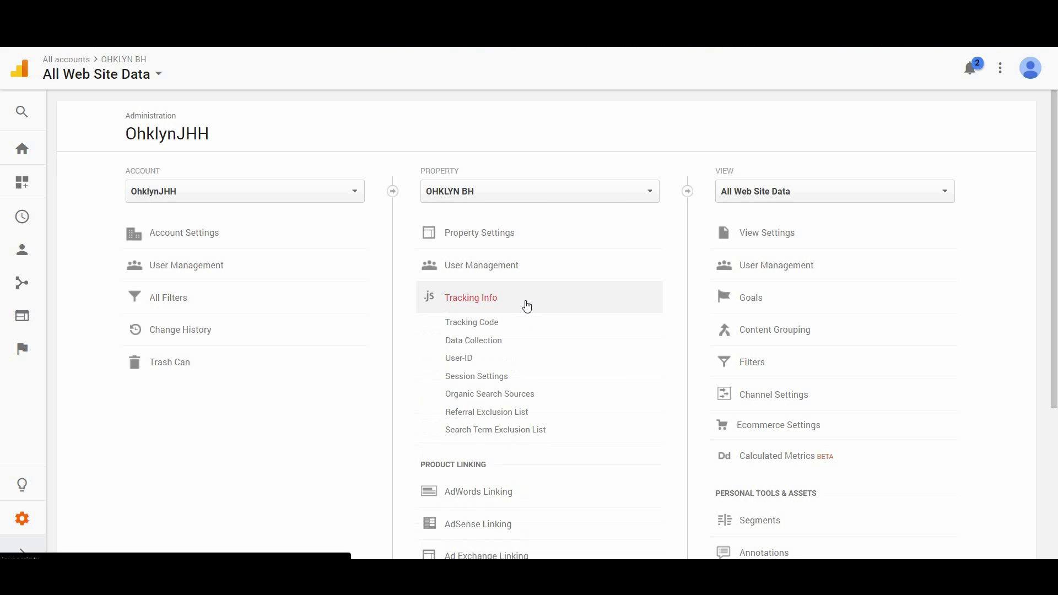
{"action": "left_click", "coordinate": [494, 325]}
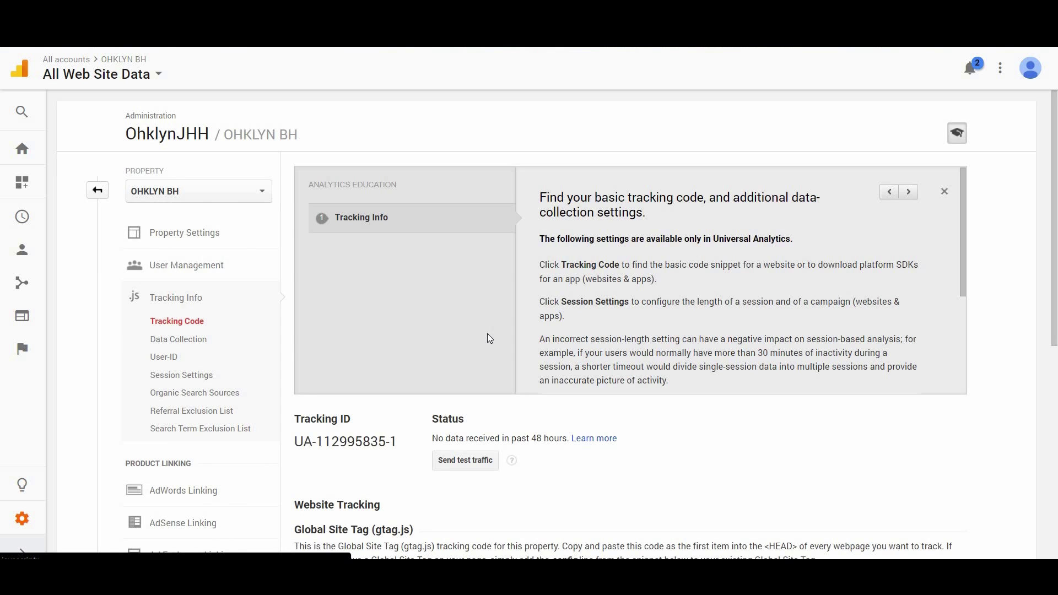
Step: Copy the full Global Site Tag (gtag.js) snippet from the property's Website Tracking section
{"action": "scroll", "coordinate": [490, 338], "scroll_direction": "down", "scroll_amount": 5}
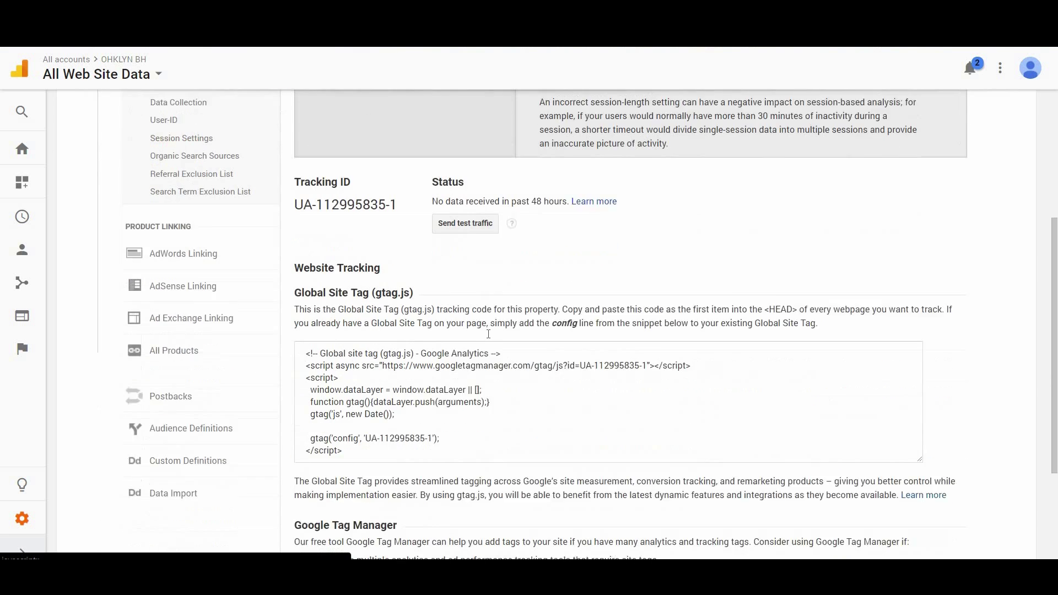
{"action": "left_click_drag", "start_coordinate": [292, 137], "coordinate": [368, 256]}
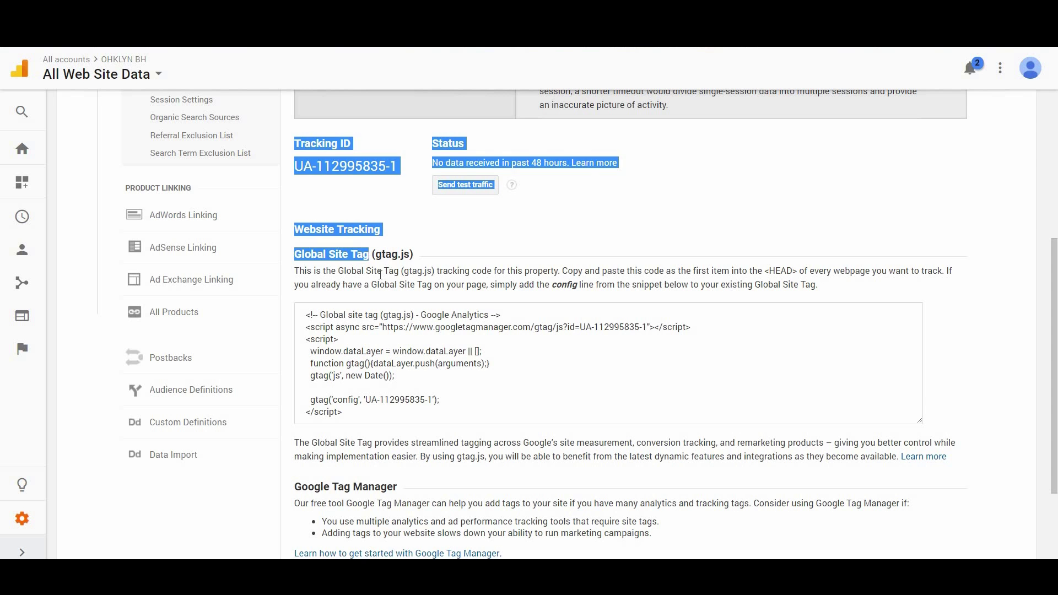
{"action": "left_click", "coordinate": [381, 274]}
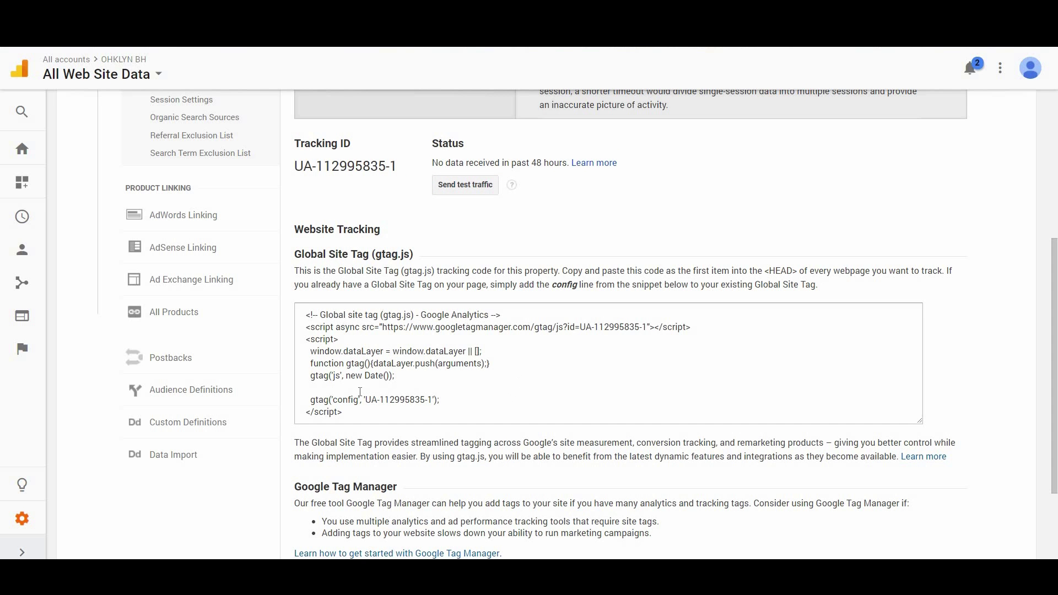
{"action": "left_click_drag", "start_coordinate": [351, 409], "coordinate": [302, 317]}
{"action": "key", "text": "ctrl+c"}
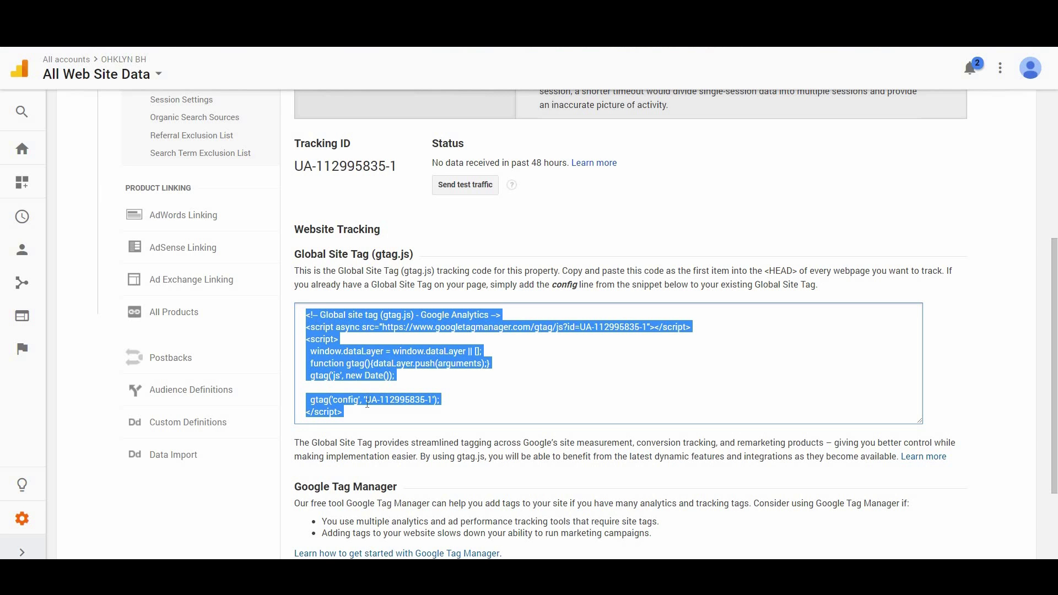
{"action": "left_click", "coordinate": [385, 432]}
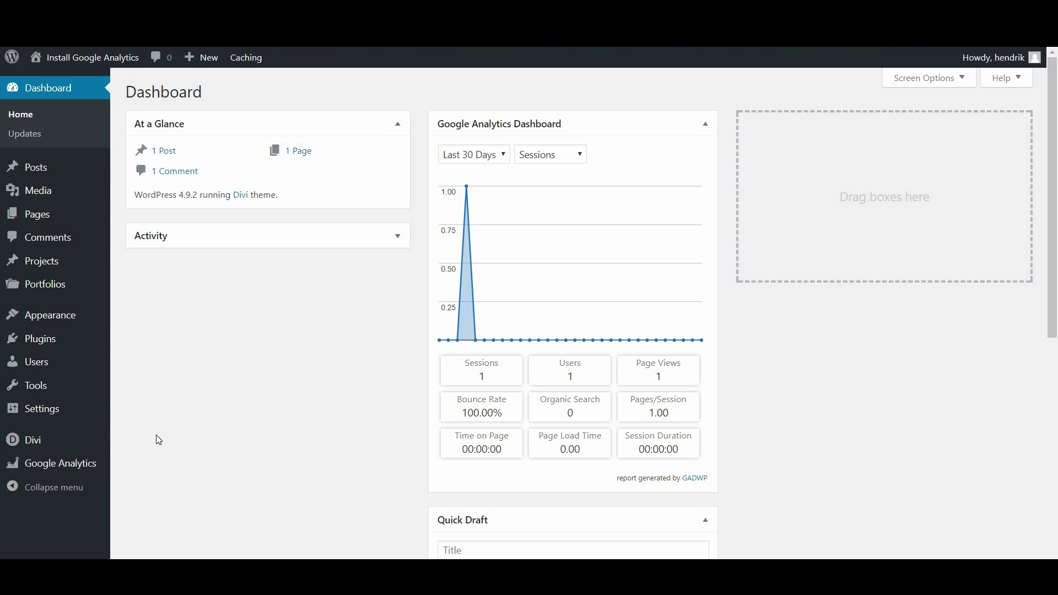
Step: In WordPress, paste the copied Global Site Tag snippet into the blog's head code in the Divi theme's Integration options
{"action": "left_click", "coordinate": [62, 442]}
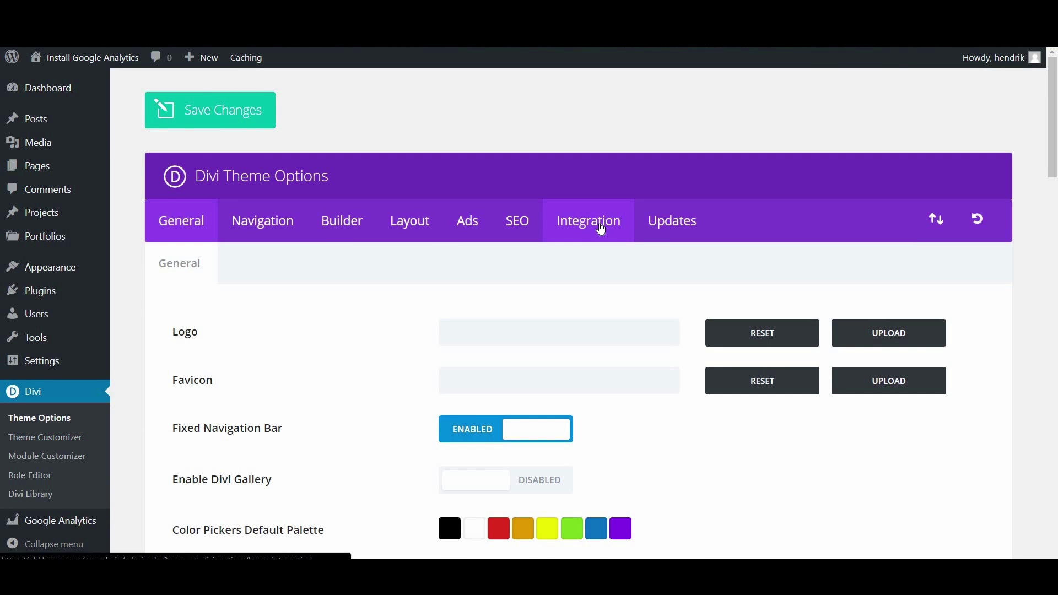
{"action": "left_click", "coordinate": [602, 229]}
{"action": "scroll", "coordinate": [454, 199], "scroll_direction": "down", "scroll_amount": 3}
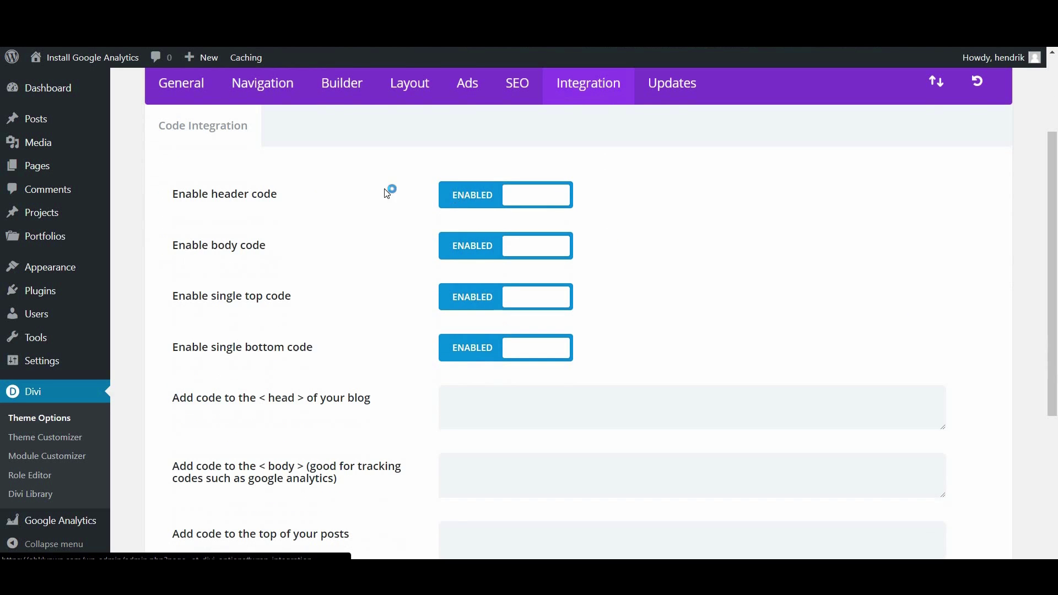
{"action": "scroll", "coordinate": [477, 370], "scroll_direction": "down", "scroll_amount": 1}
{"action": "scroll", "coordinate": [479, 384], "scroll_direction": "down", "scroll_amount": 3}
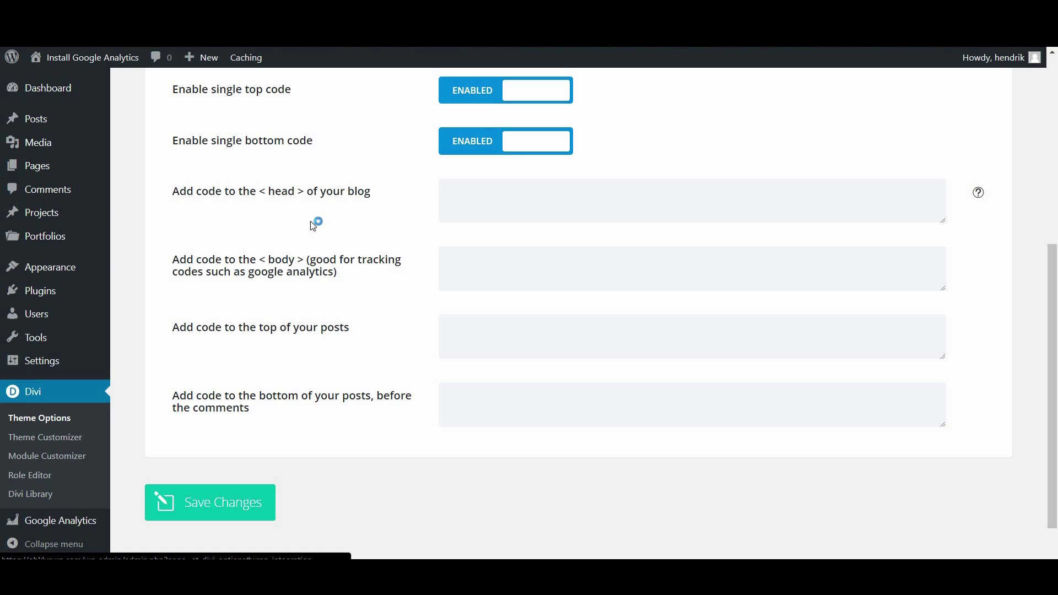
{"action": "left_click", "coordinate": [472, 199]}
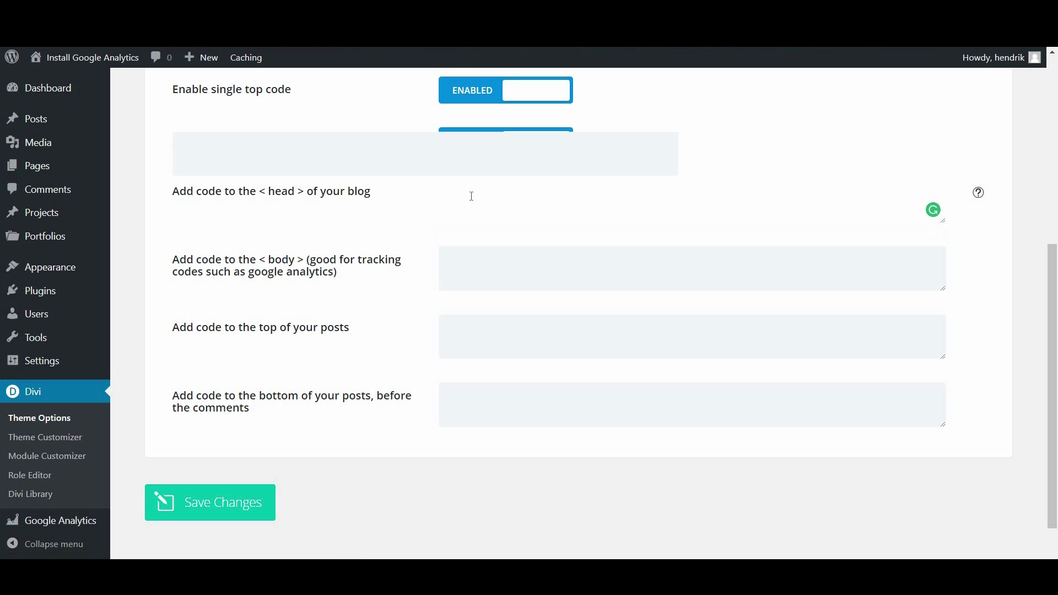
{"action": "key", "text": "ctrl+v"}
{"action": "scroll", "coordinate": [543, 208], "scroll_direction": "up", "scroll_amount": 2}
{"action": "scroll", "coordinate": [499, 315], "scroll_direction": "up", "scroll_amount": 3}
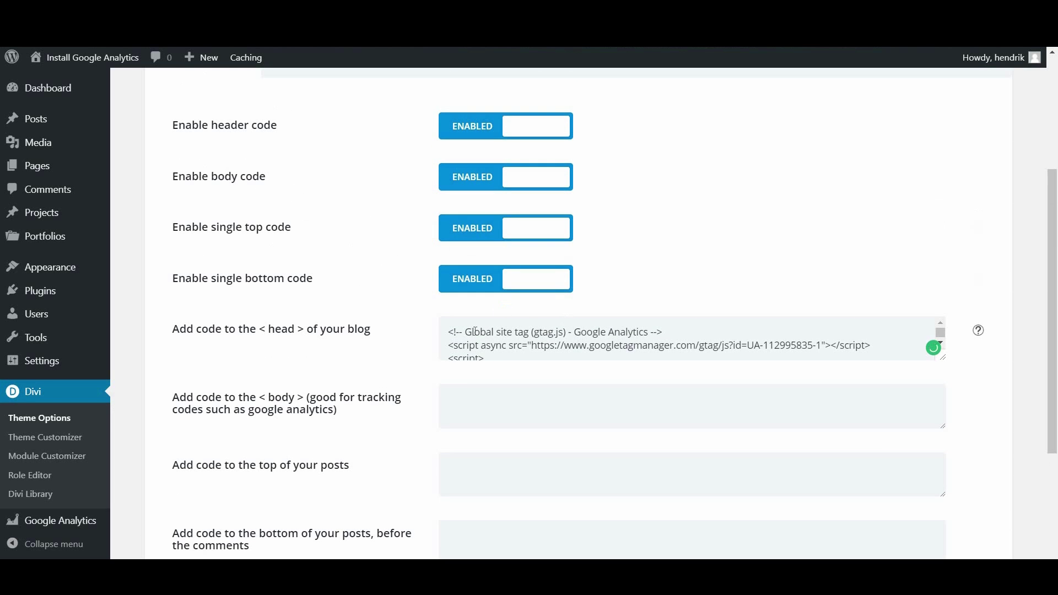
Step: Save the changes to the Divi theme options
{"action": "scroll", "coordinate": [565, 327], "scroll_direction": "down", "scroll_amount": 2}
{"action": "scroll", "coordinate": [512, 347], "scroll_direction": "down", "scroll_amount": 2}
{"action": "scroll", "coordinate": [386, 420], "scroll_direction": "down", "scroll_amount": 3}
{"action": "left_click", "coordinate": [225, 466]}
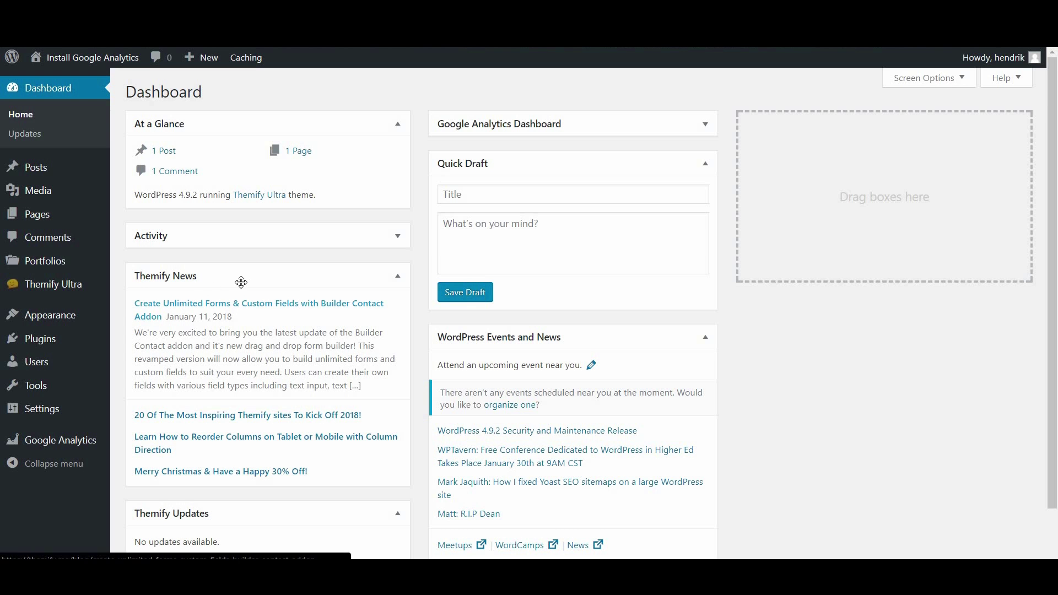
Step: On the site running the Ultra theme, open the General section of the Themify Settings
{"action": "mouse_move", "coordinate": [44, 288]}
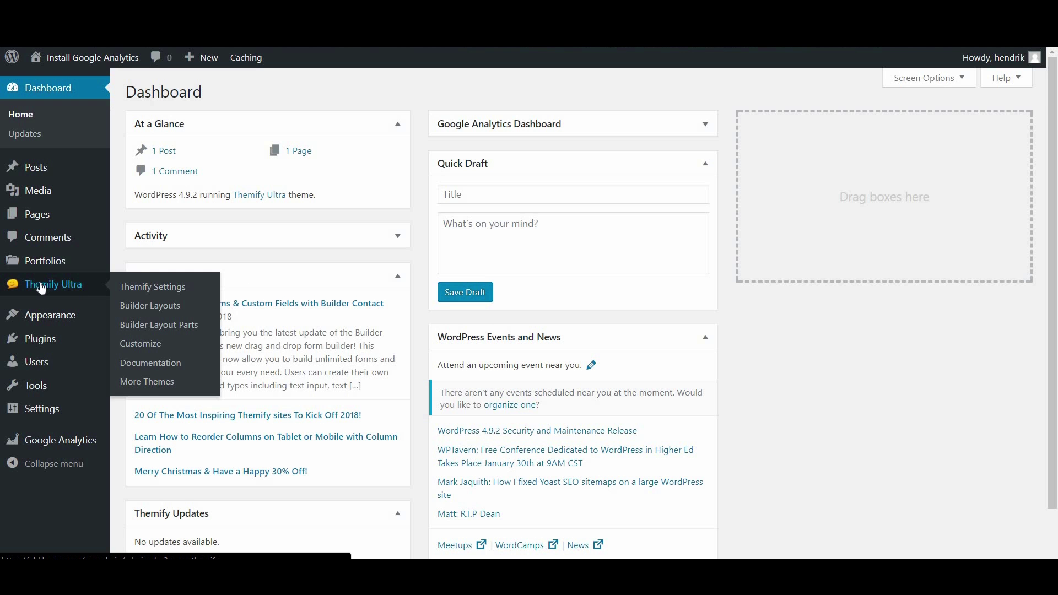
{"action": "left_click", "coordinate": [160, 292]}
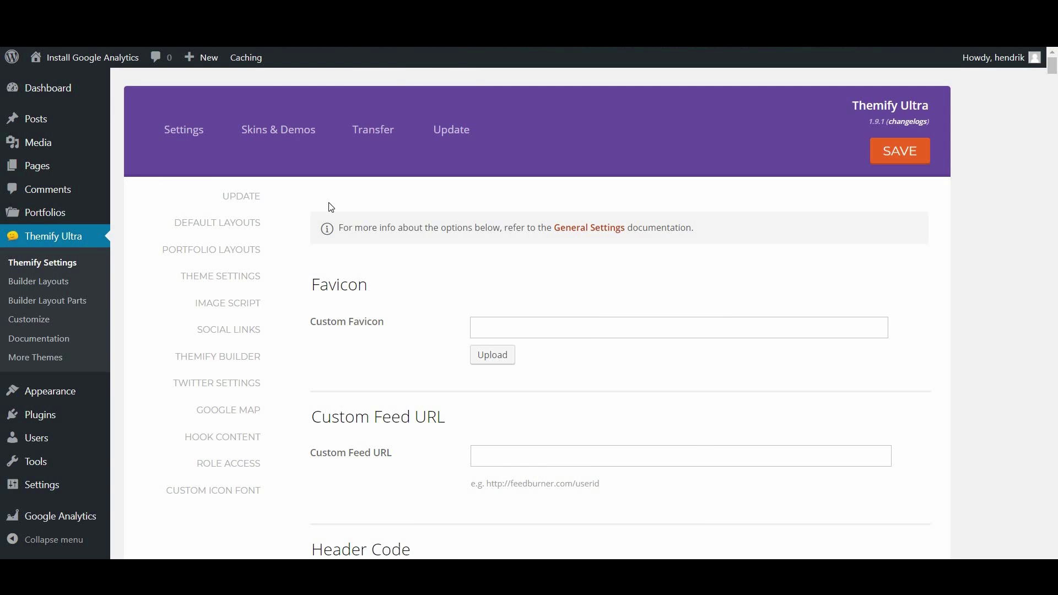
{"action": "scroll", "coordinate": [630, 320], "scroll_direction": "down", "scroll_amount": 2}
{"action": "scroll", "coordinate": [462, 210], "scroll_direction": "up", "scroll_amount": 1}
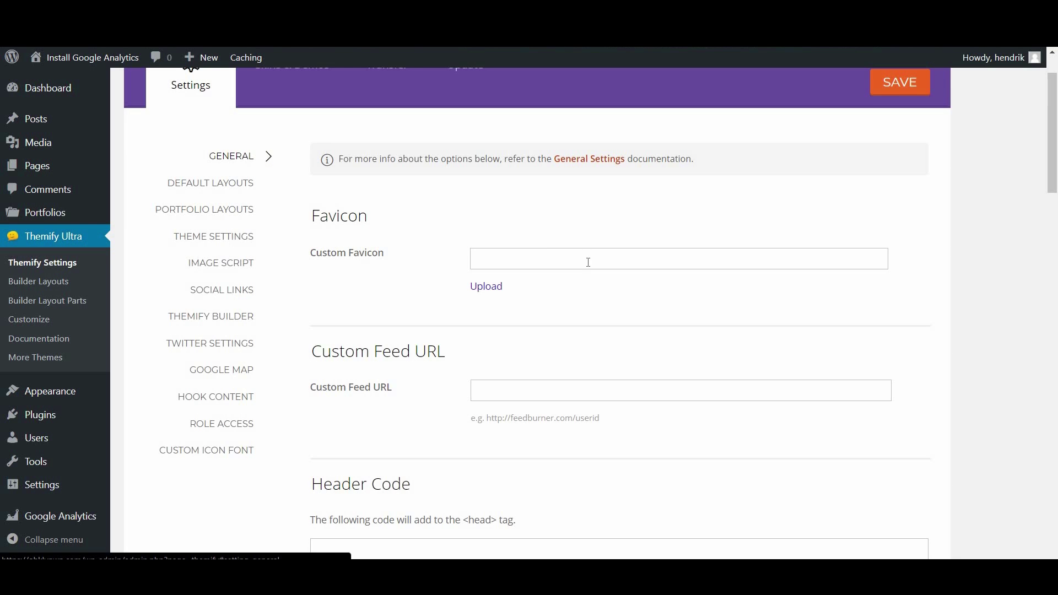
Step: Paste the copied Global Site Tag snippet into the theme's Header Code box and save the Themify settings
{"action": "scroll", "coordinate": [590, 266], "scroll_direction": "down", "scroll_amount": 3}
{"action": "scroll", "coordinate": [513, 246], "scroll_direction": "down", "scroll_amount": 1}
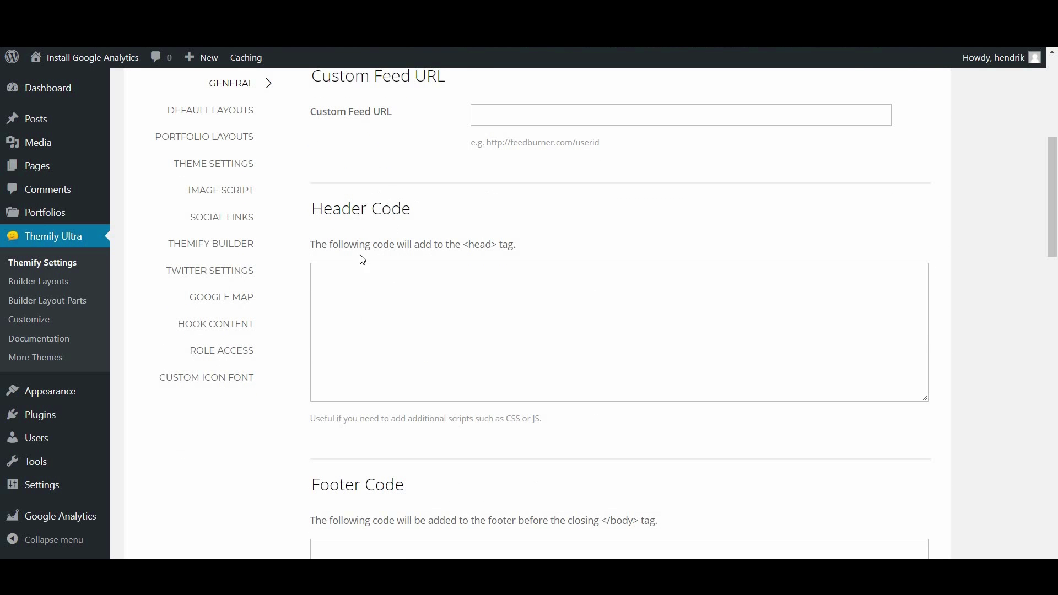
{"action": "left_click", "coordinate": [385, 295]}
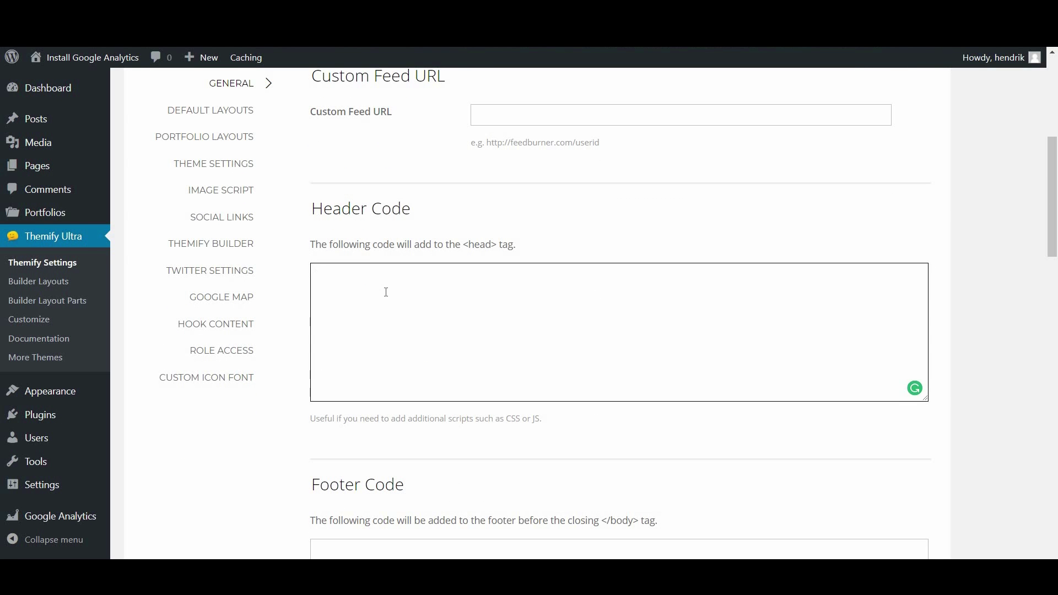
{"action": "key", "text": "ctrl+v"}
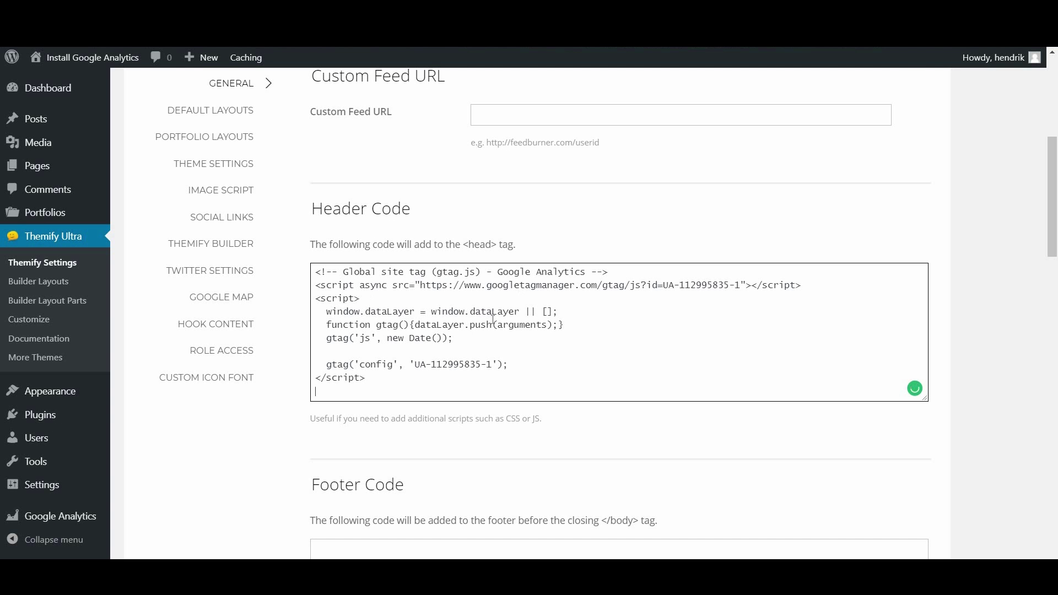
{"action": "left_click_drag", "start_coordinate": [1052, 217], "coordinate": [1050, 517]}
{"action": "left_click", "coordinate": [895, 479]}
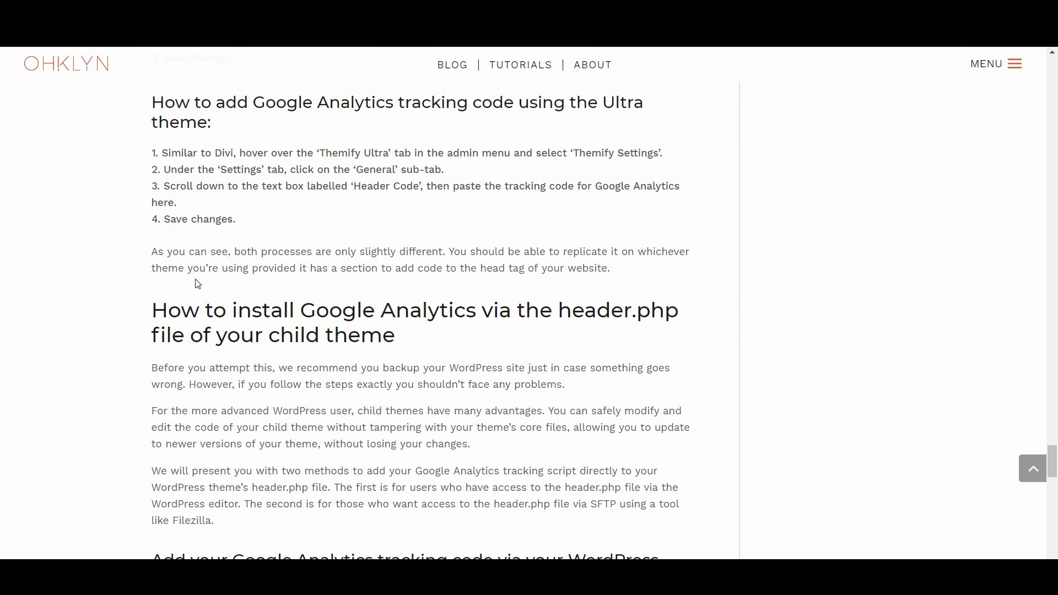
Step: Review the article's header.php method and open Twenty Seventeen's Theme Header file (header.php) in the WordPress theme editor
{"action": "scroll", "coordinate": [518, 406], "scroll_direction": "down", "scroll_amount": 4}
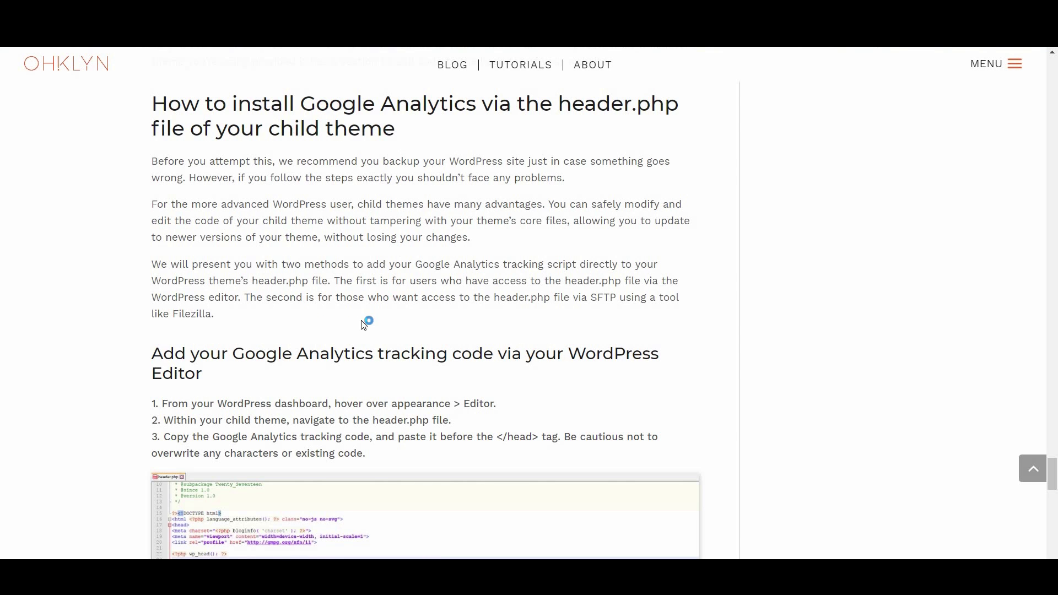
{"action": "scroll", "coordinate": [365, 325], "scroll_direction": "down", "scroll_amount": 4}
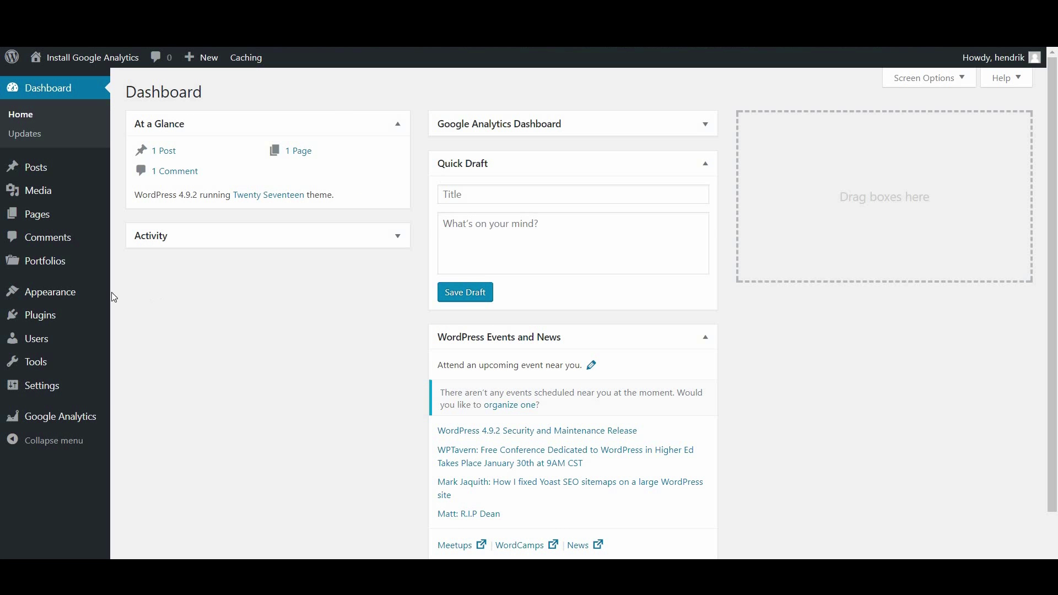
{"action": "mouse_move", "coordinate": [85, 297]}
{"action": "left_click", "coordinate": [136, 393]}
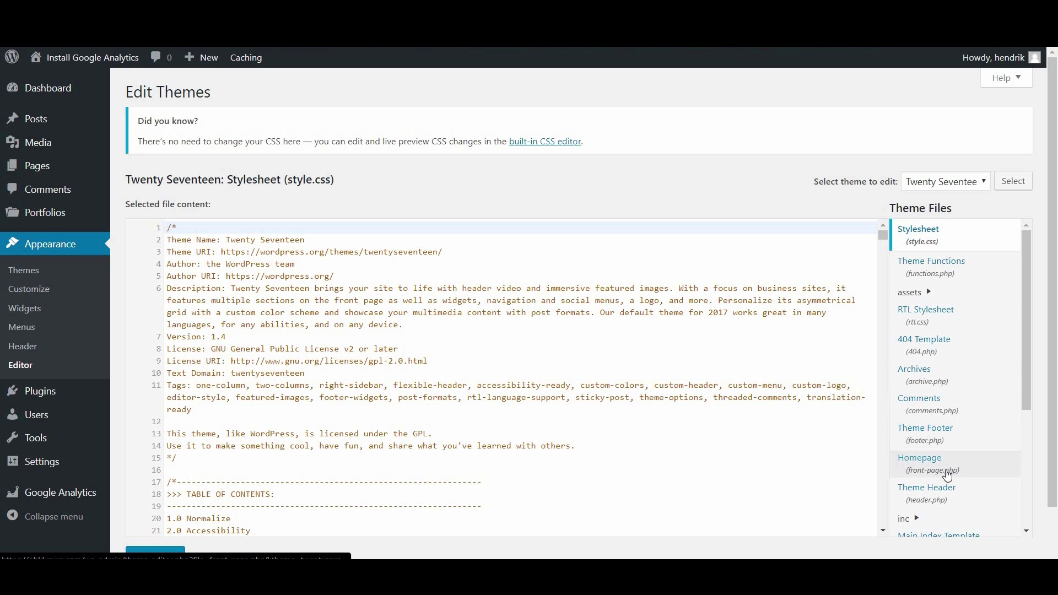
{"action": "left_click", "coordinate": [944, 505]}
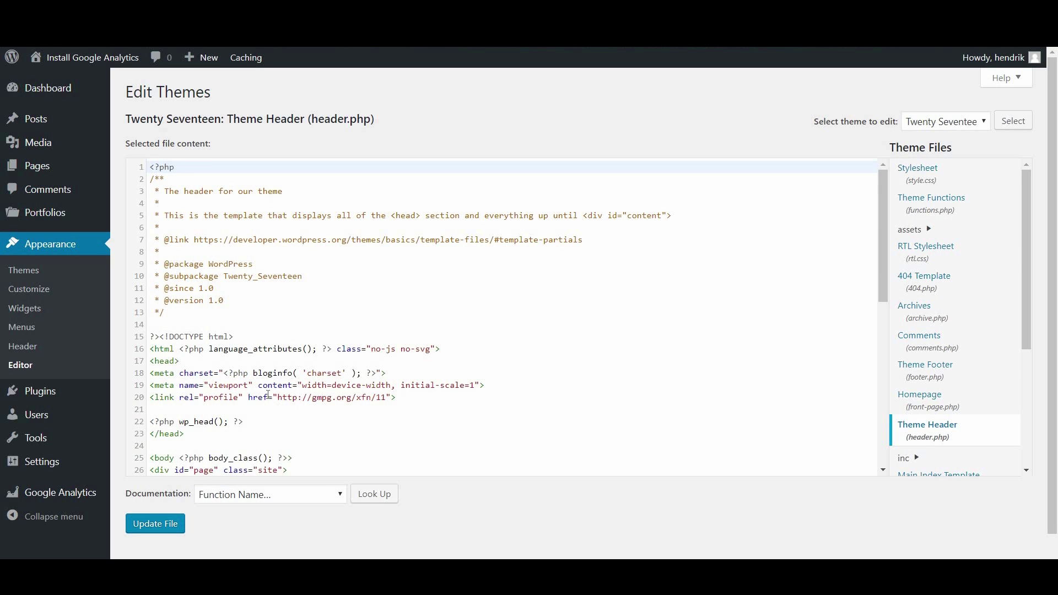
Step: Insert the copied Global Site Tag snippet on a new line between wp_head() and the closing </head> tag, and update header.php
{"action": "left_click", "coordinate": [266, 424]}
{"action": "key", "text": "Return"}
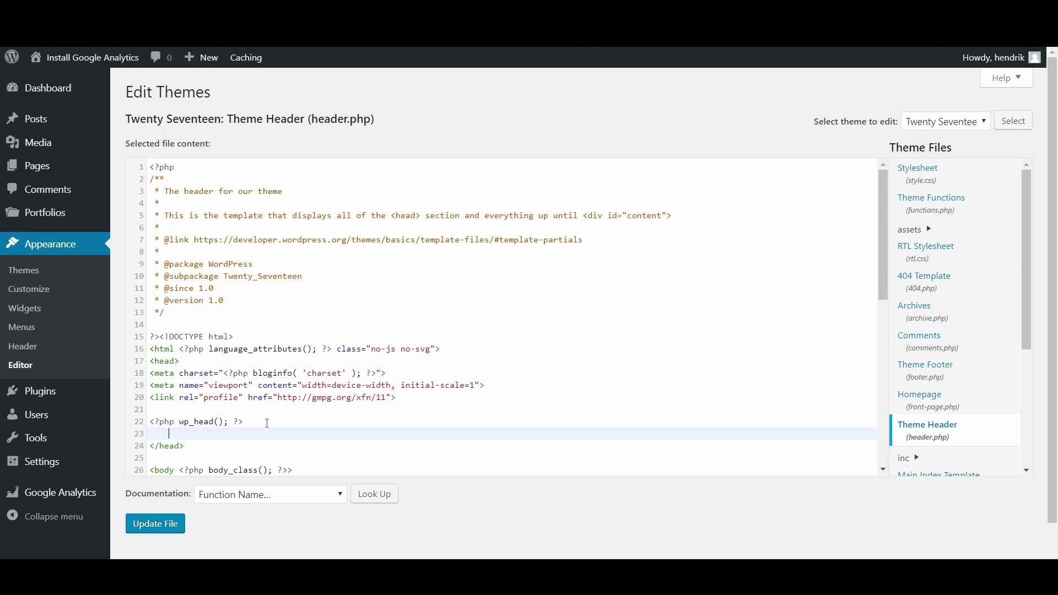
{"action": "key", "text": "ctrl+v"}
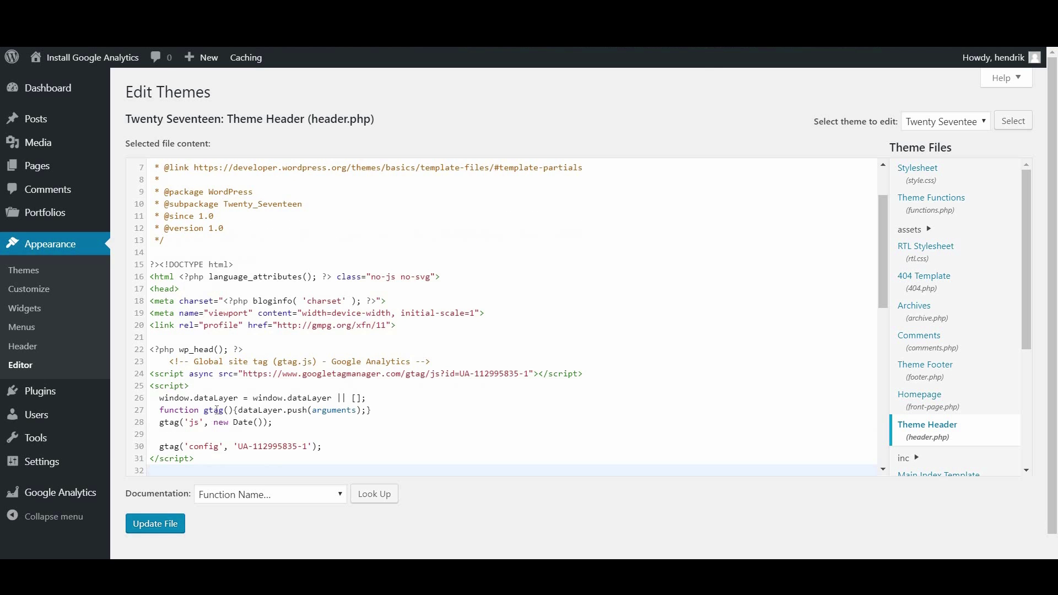
{"action": "left_click_drag", "start_coordinate": [185, 414], "coordinate": [149, 414]}
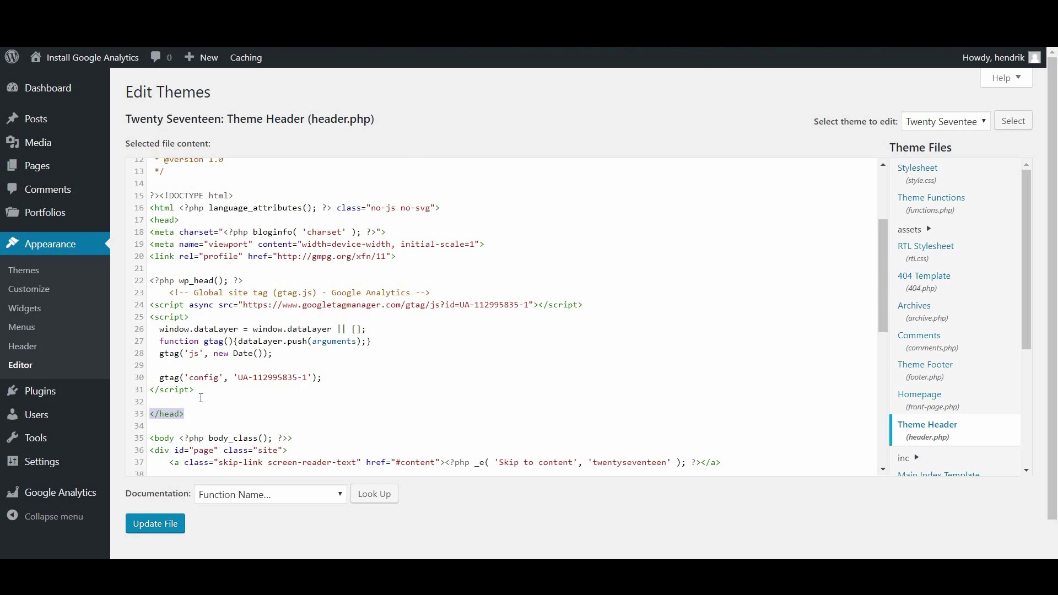
{"action": "left_click", "coordinate": [202, 398]}
{"action": "left_click", "coordinate": [154, 525]}
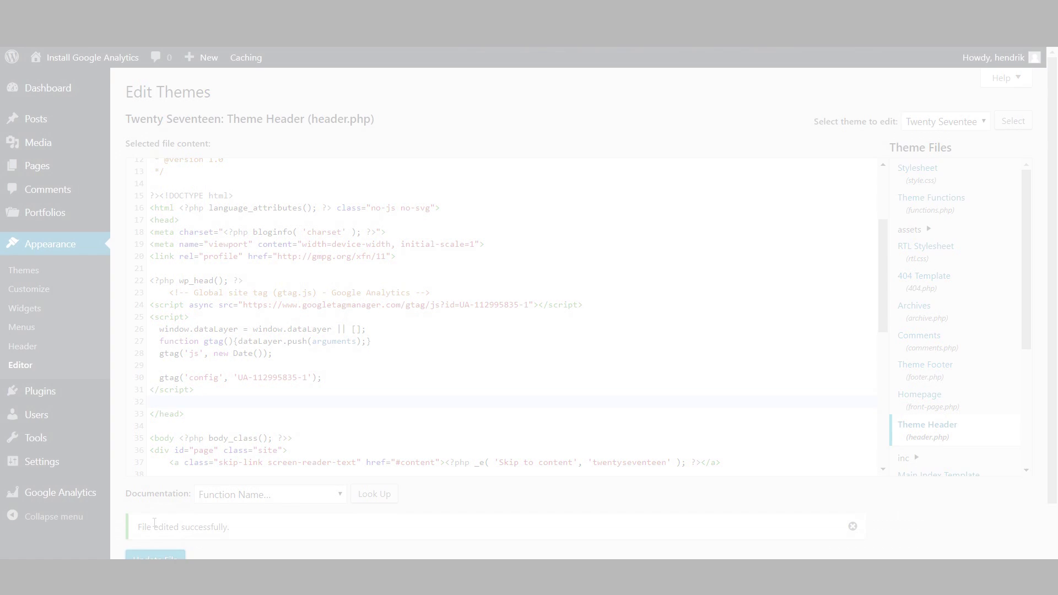